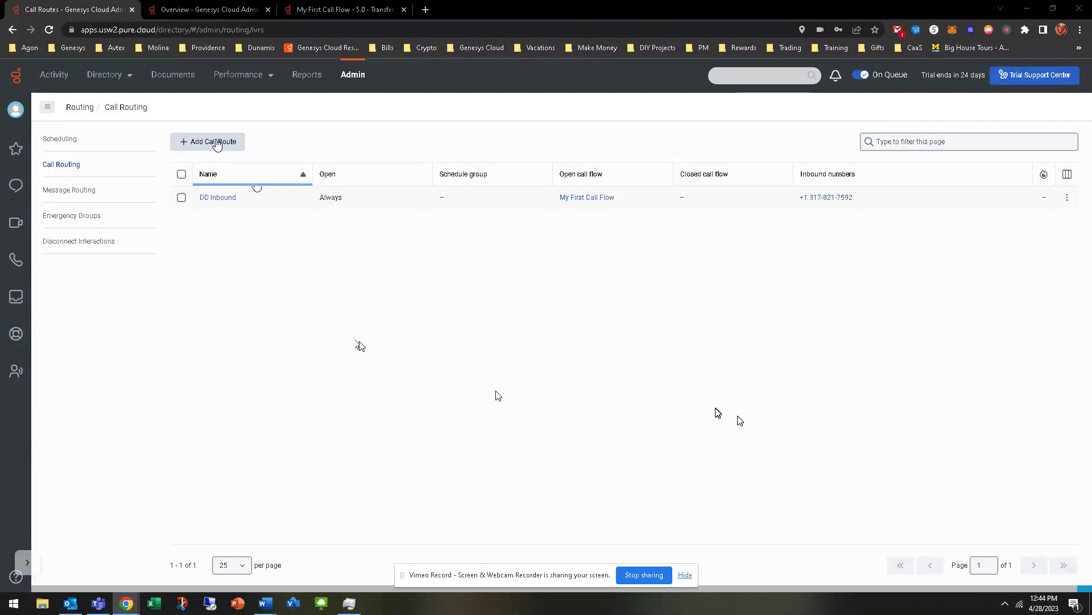
Add a new call route from the Admin Call Routing list.
click(215, 142)
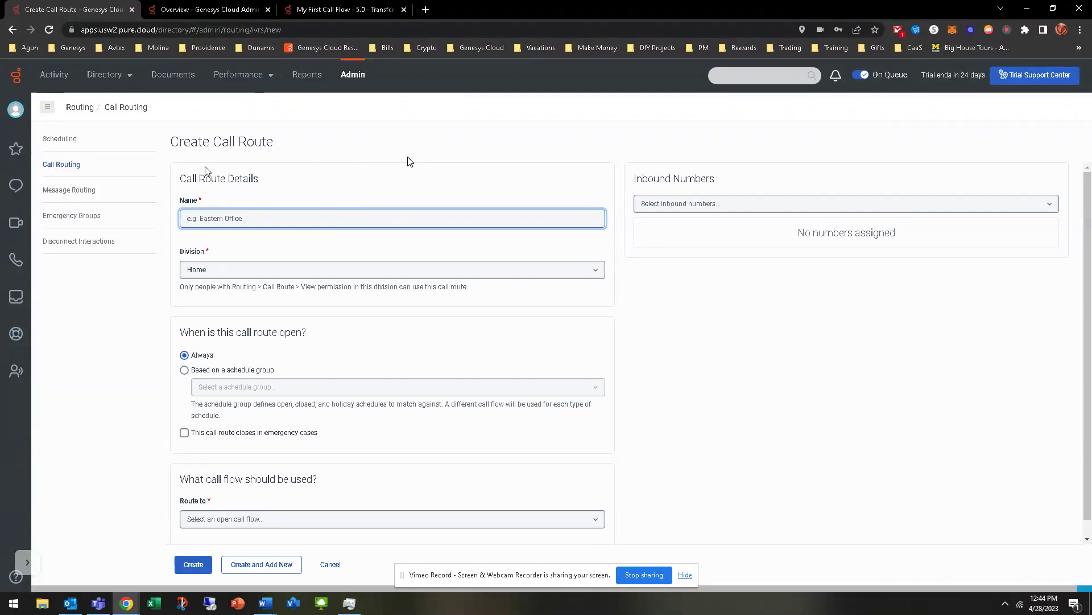
Name the route 'My First Call Route' and route it to My First Call Flow.
text(Fi)
key(BackSpace)
key(BackSpace)
text(My First)
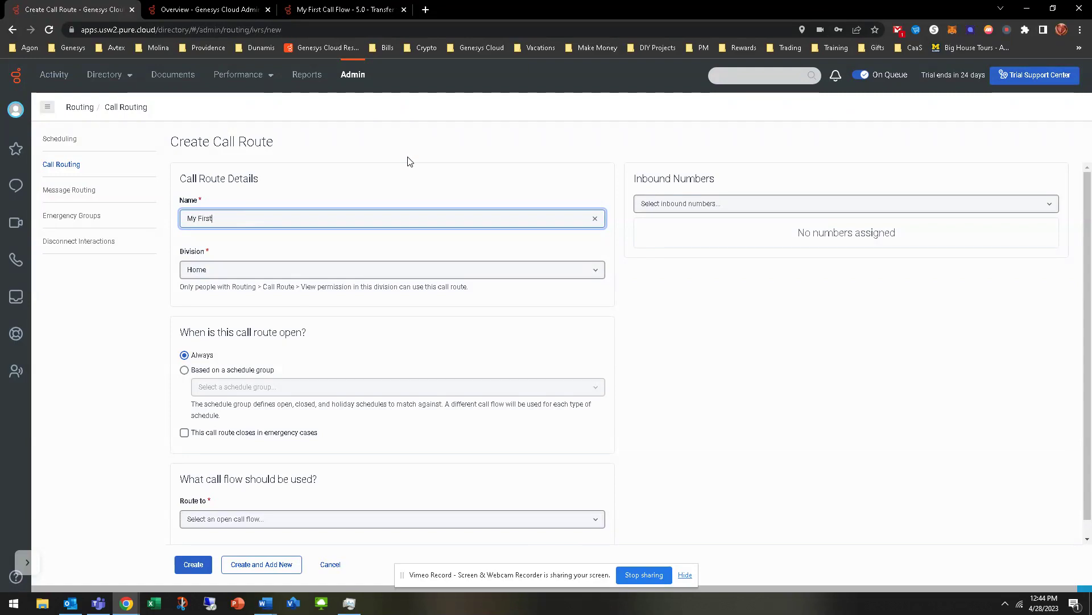
text( Call Route)
click(269, 302)
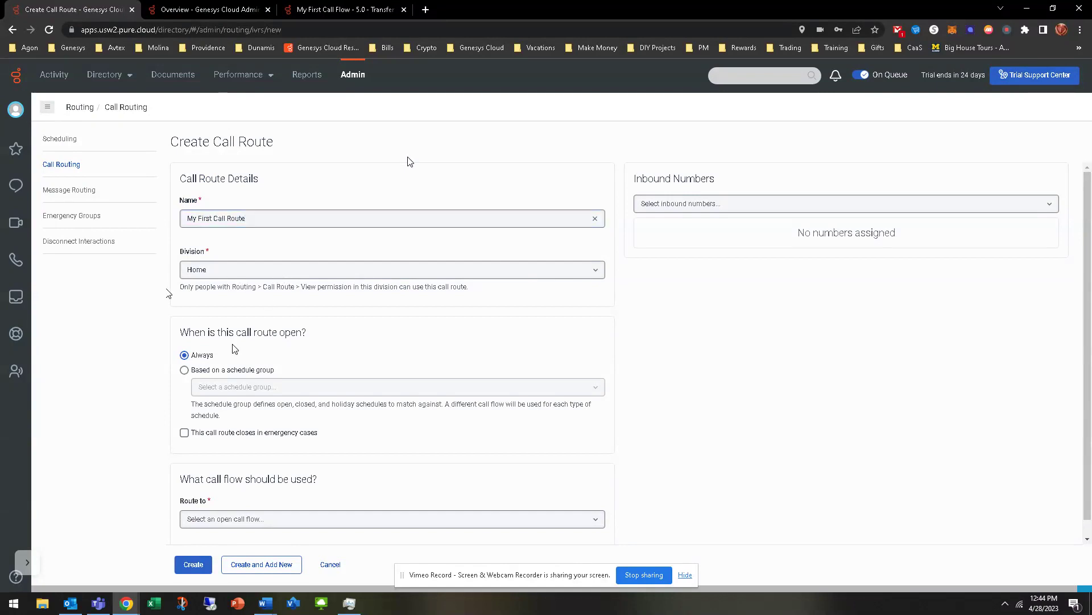
scroll(253, 490, down, 1)
click(223, 505)
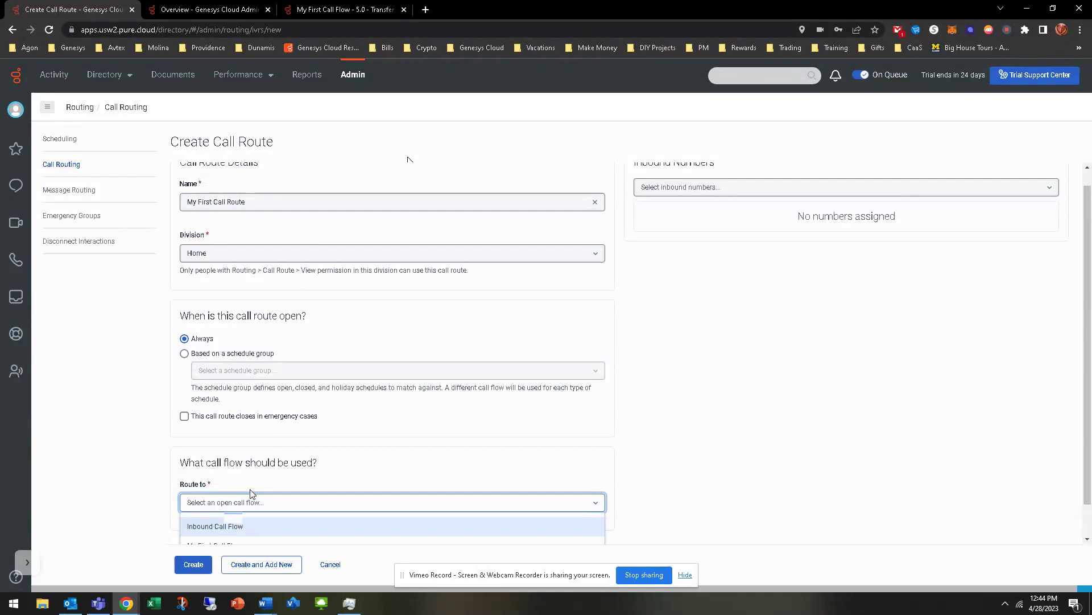
scroll(254, 490, down, 1)
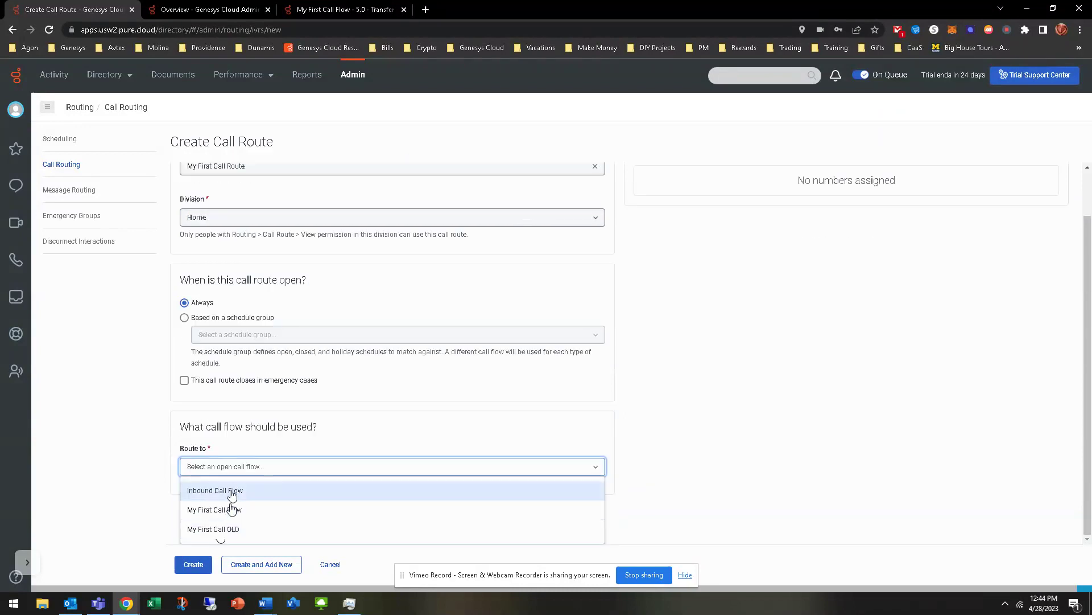
click(227, 511)
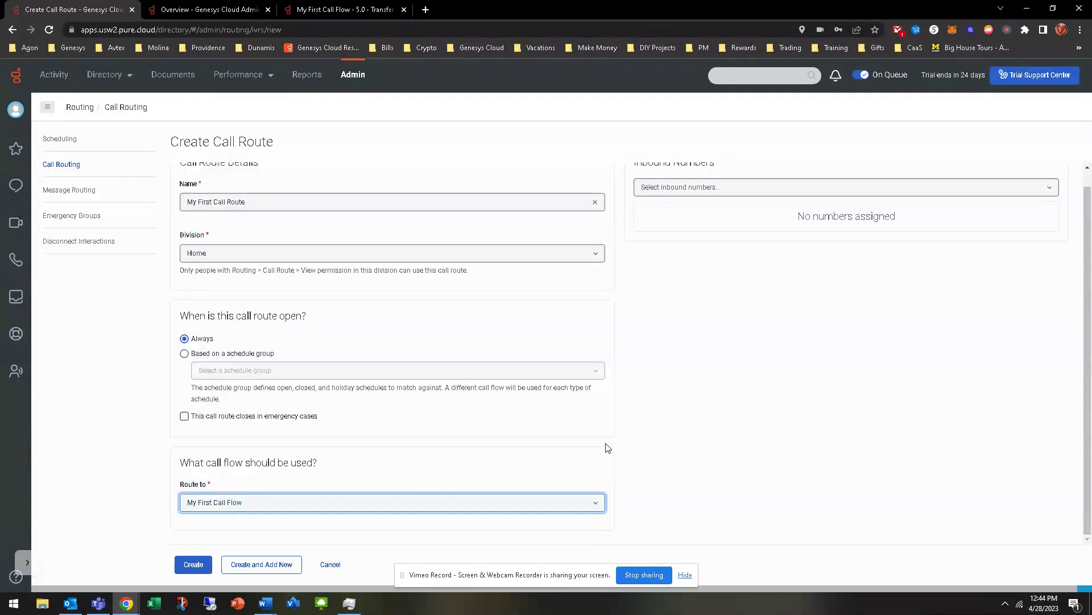
Search inbound numbers for 317 without assigning one, then create the route.
click(741, 188)
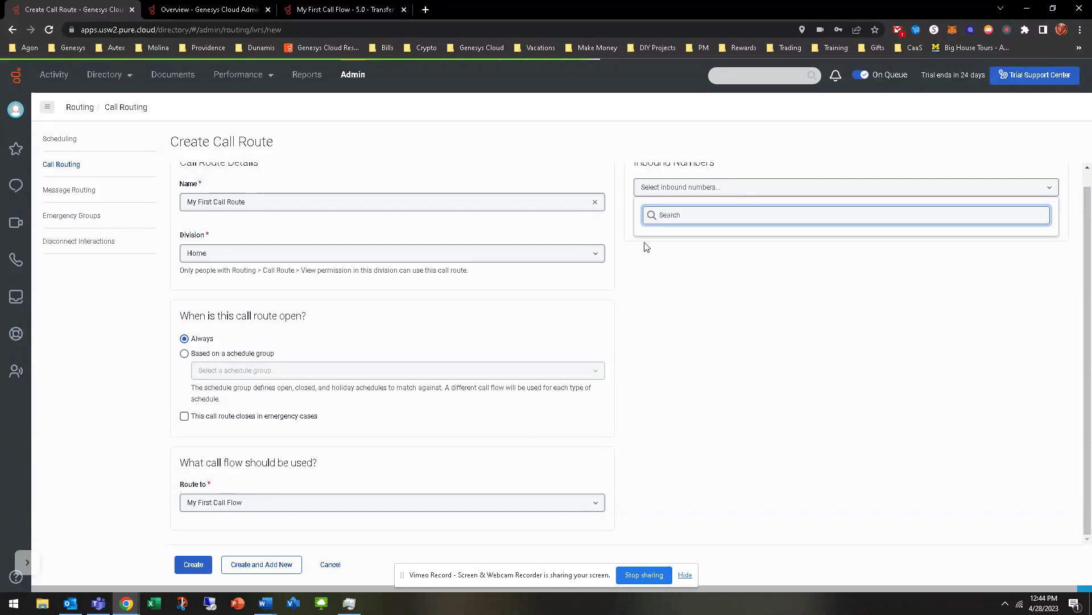
click(767, 160)
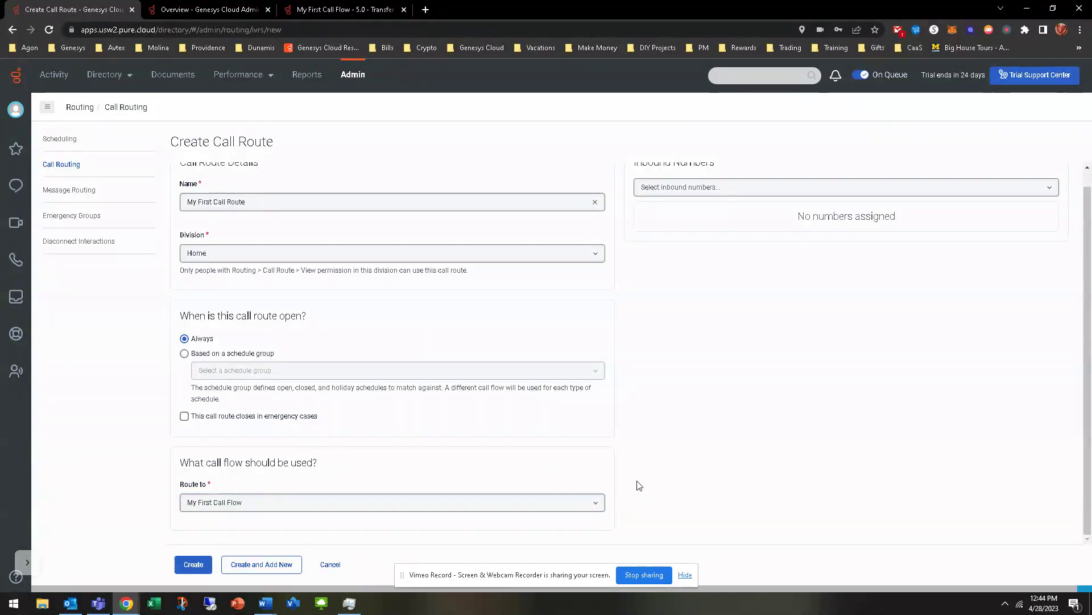
click(718, 191)
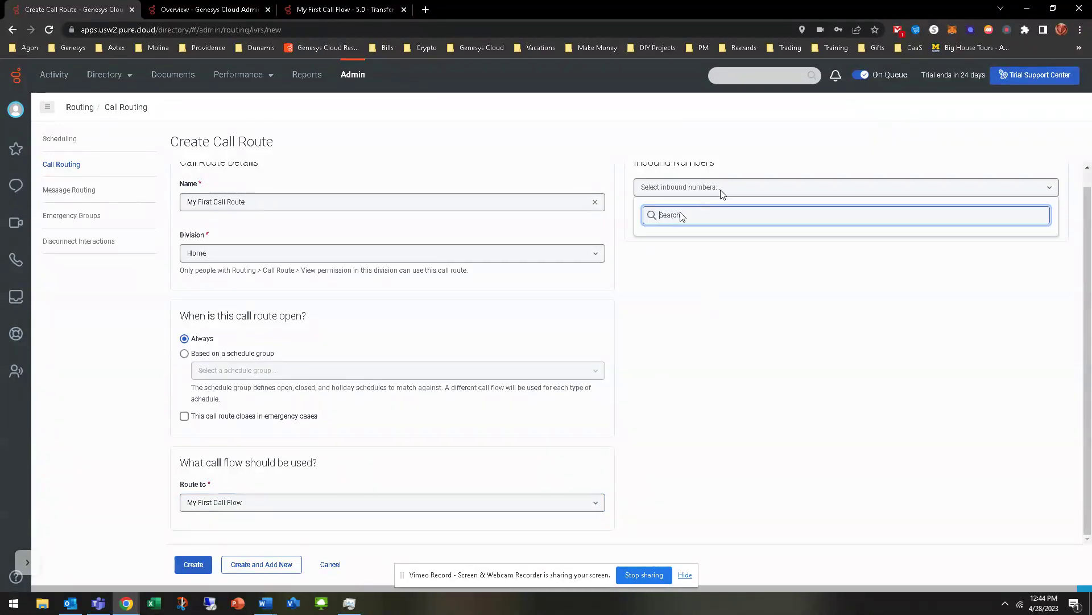
text(31)
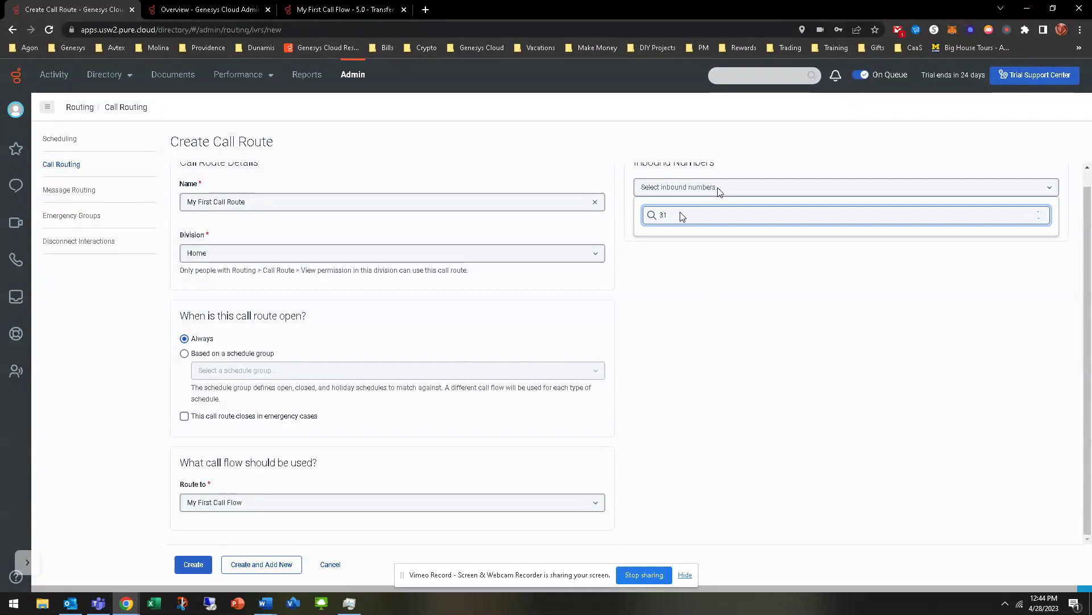
text(7)
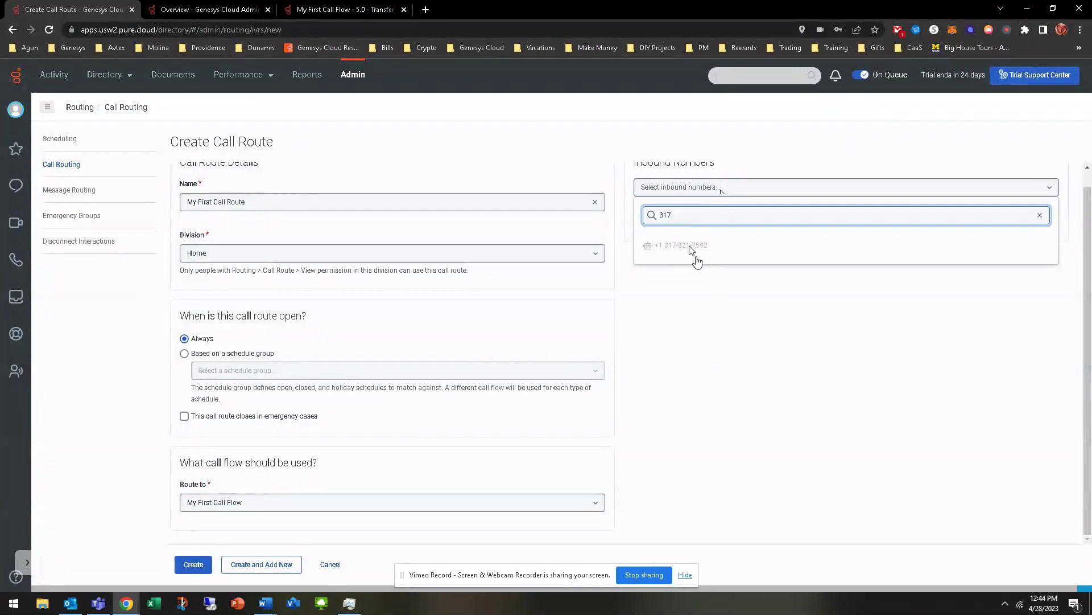
click(686, 323)
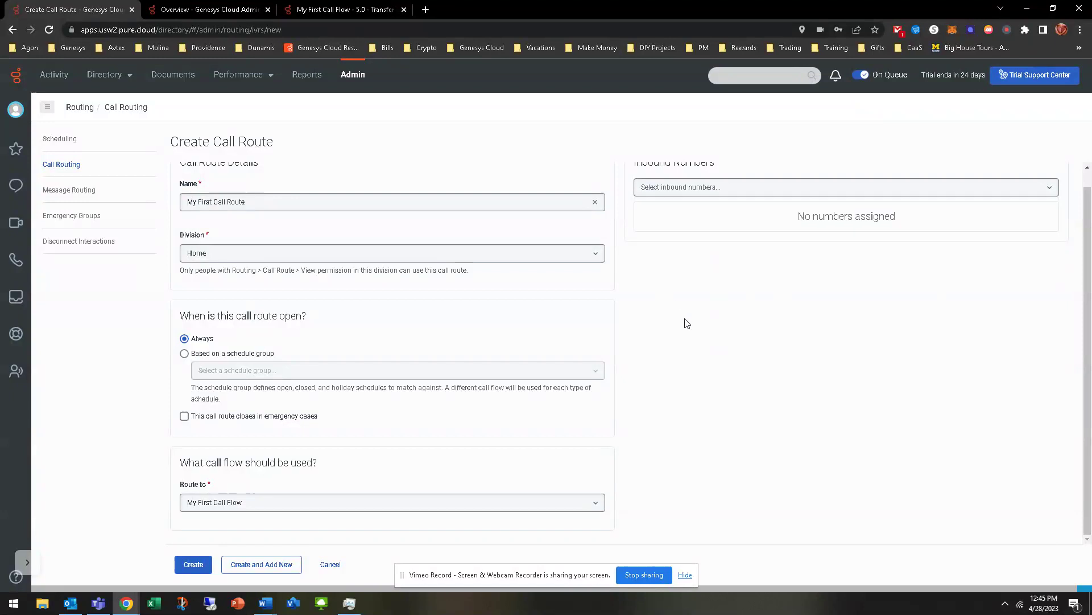
click(194, 567)
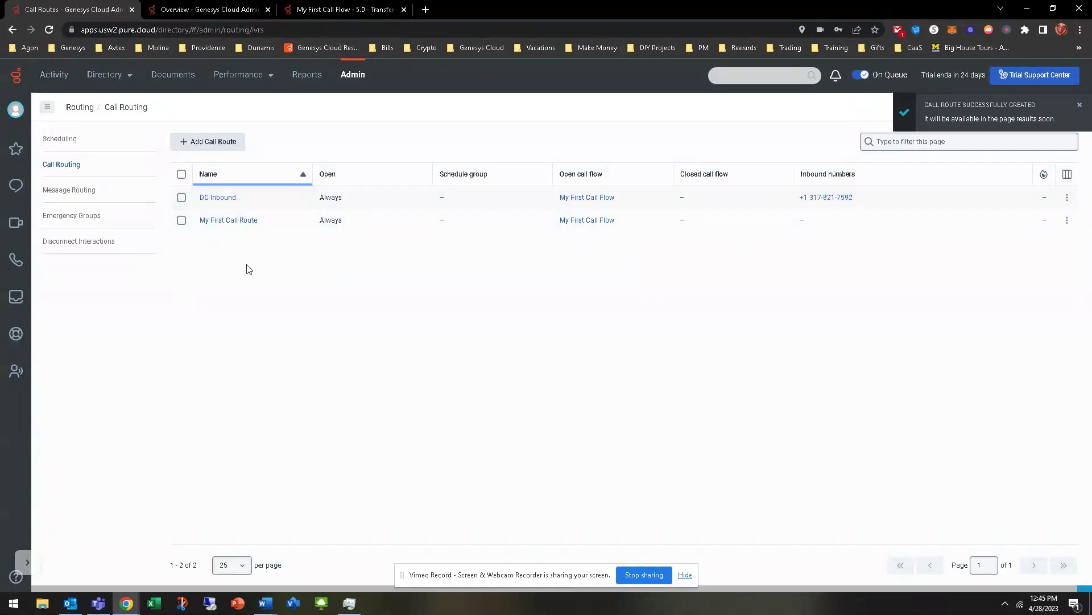
Review the DC Inbound route without saving, then return to My First Call Flow.
click(226, 200)
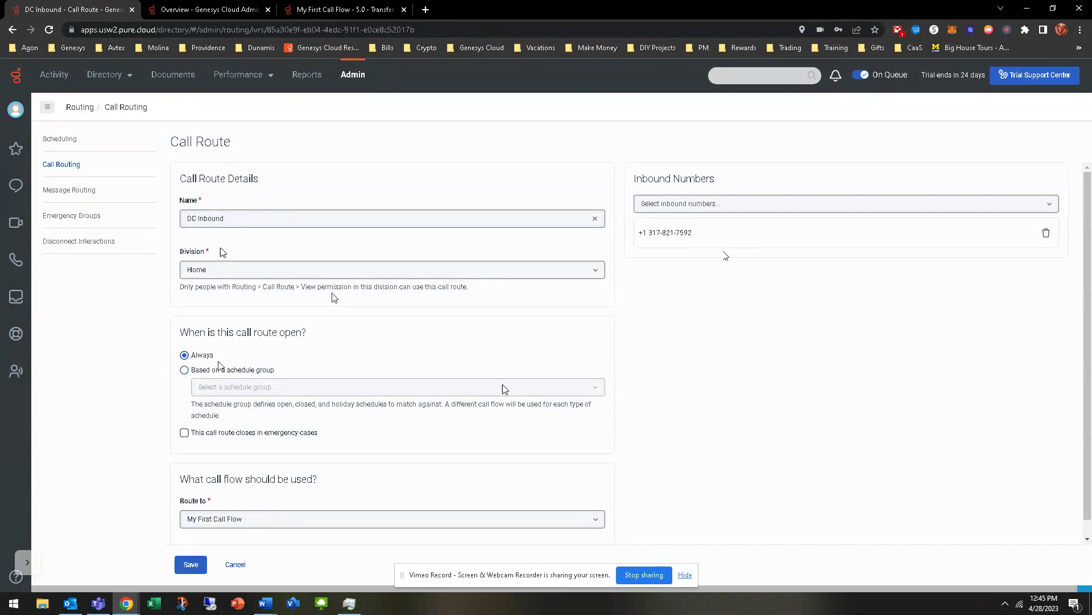
click(235, 564)
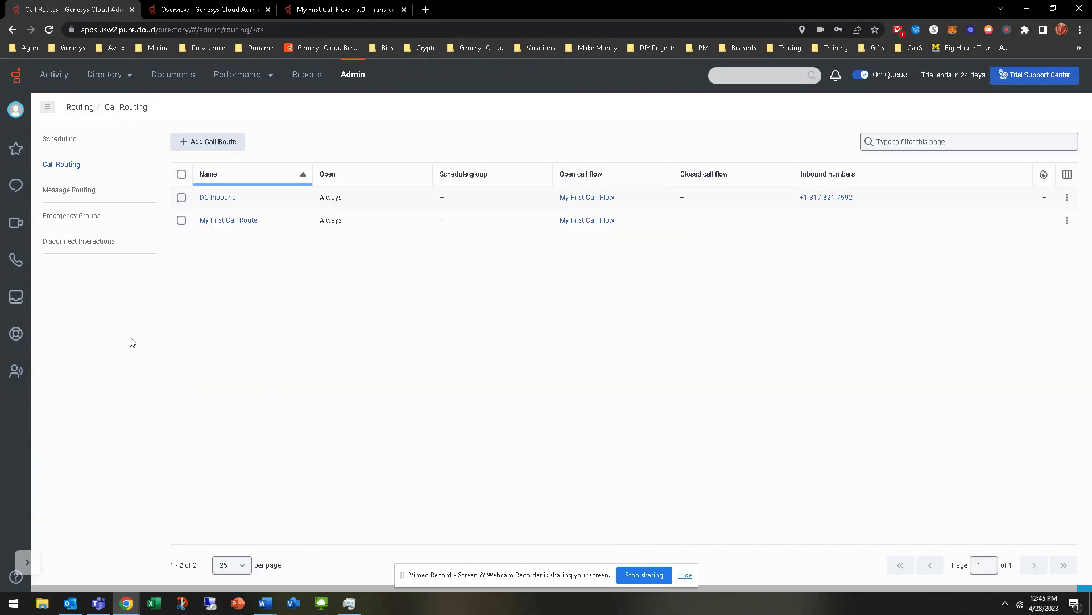
click(345, 8)
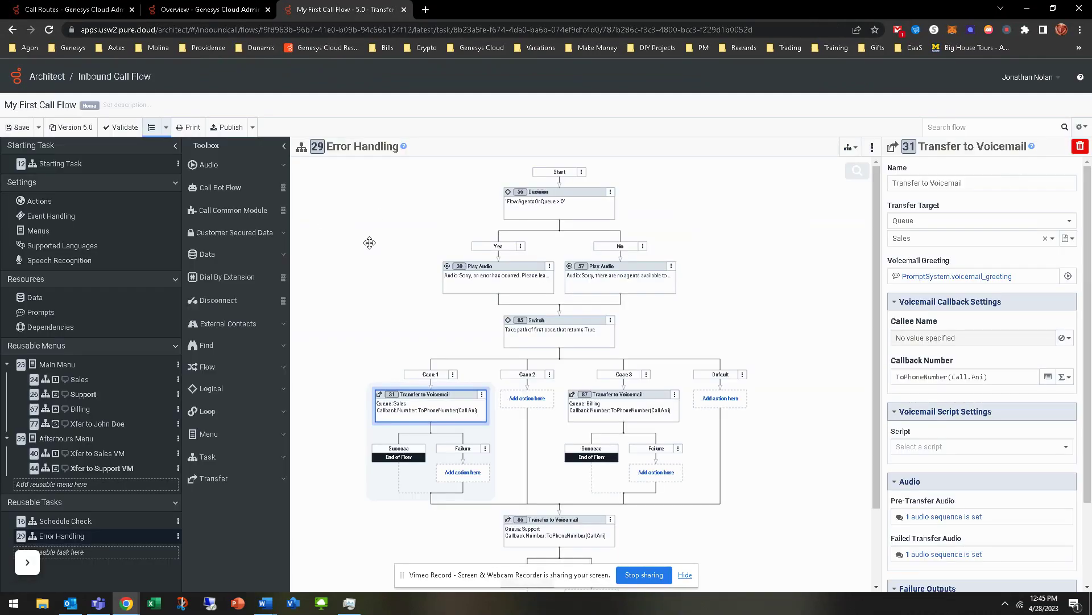
Enable debug mode for My First Call Flow via Publish and copy its debug address.
click(252, 128)
click(241, 168)
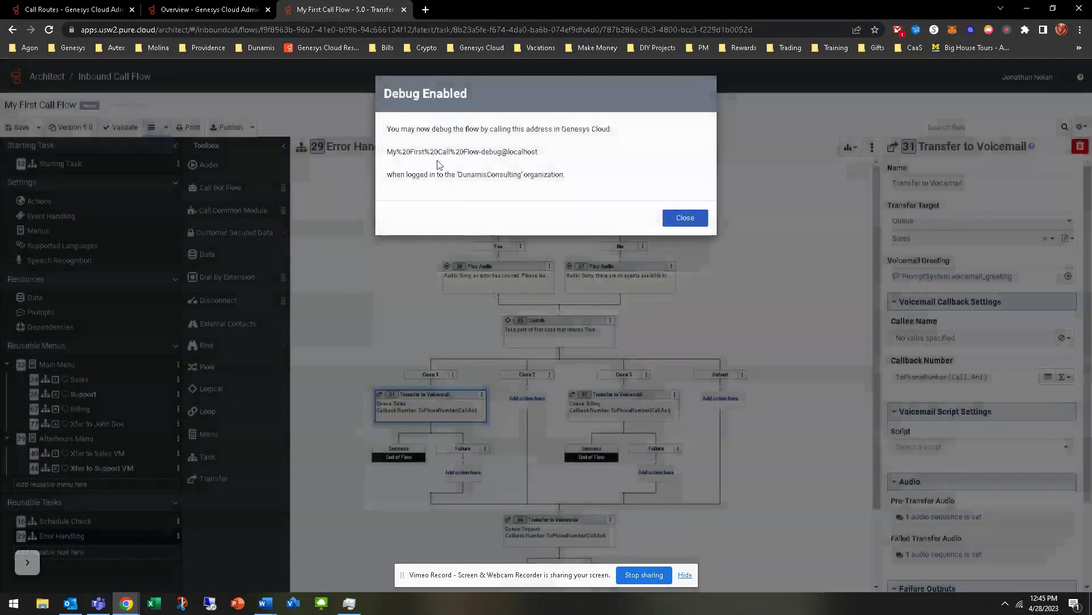
triple_click(466, 152)
key(ctrl+c)
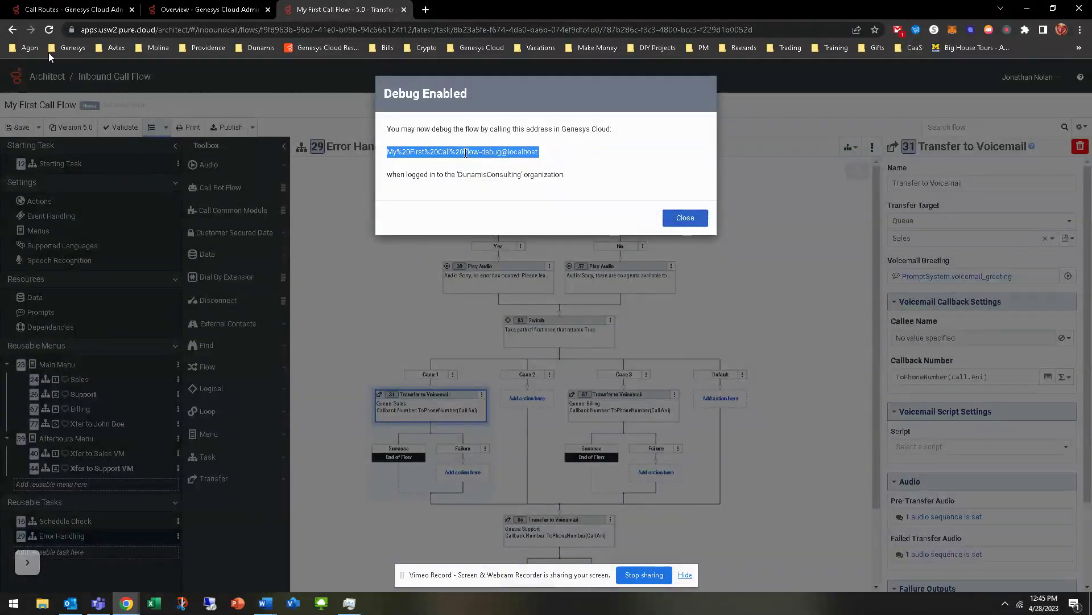
click(64, 9)
Paste the flow's debug address as the recipient in the Calls dialer.
click(16, 260)
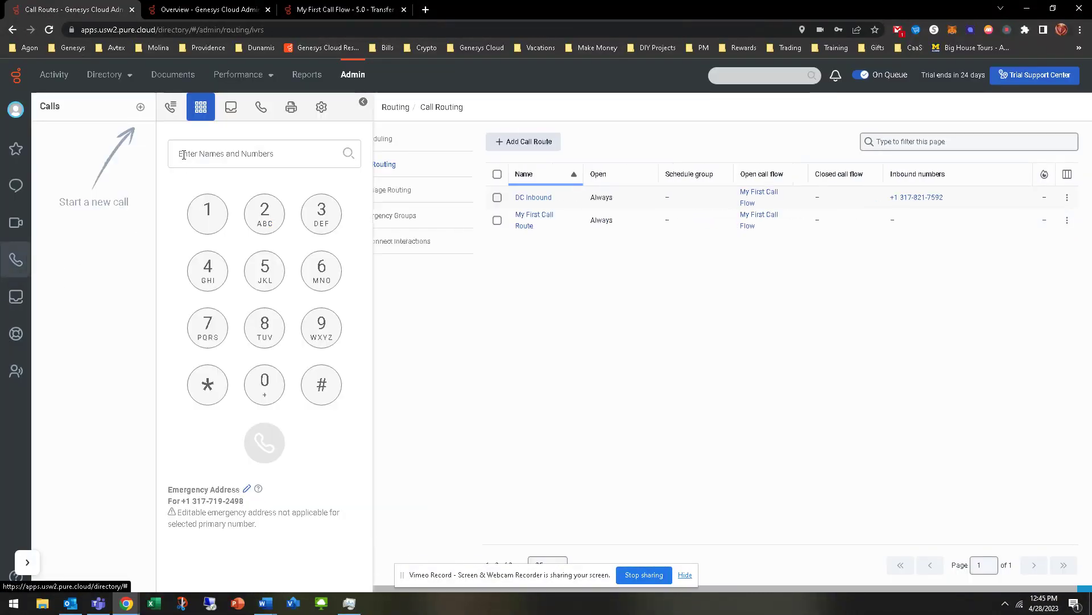
key(ctrl+v)
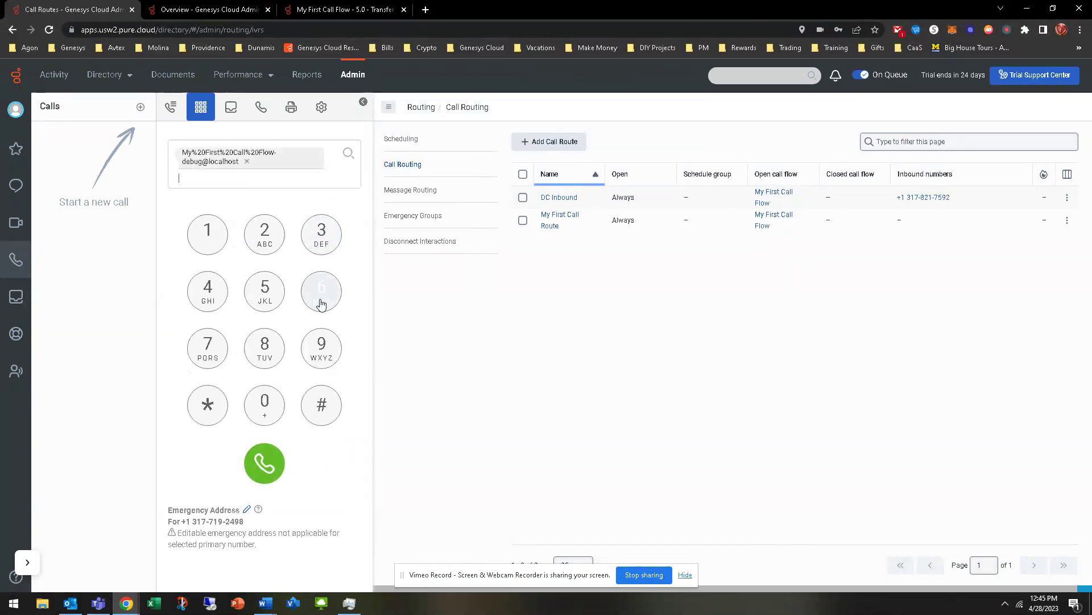
click(364, 104)
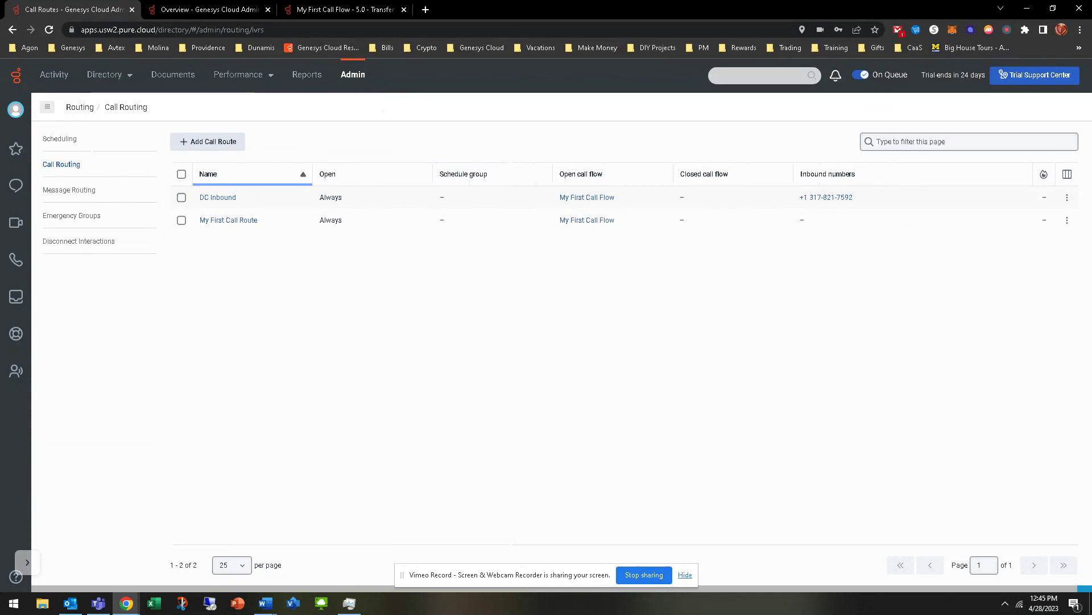
key(alt+Tab)
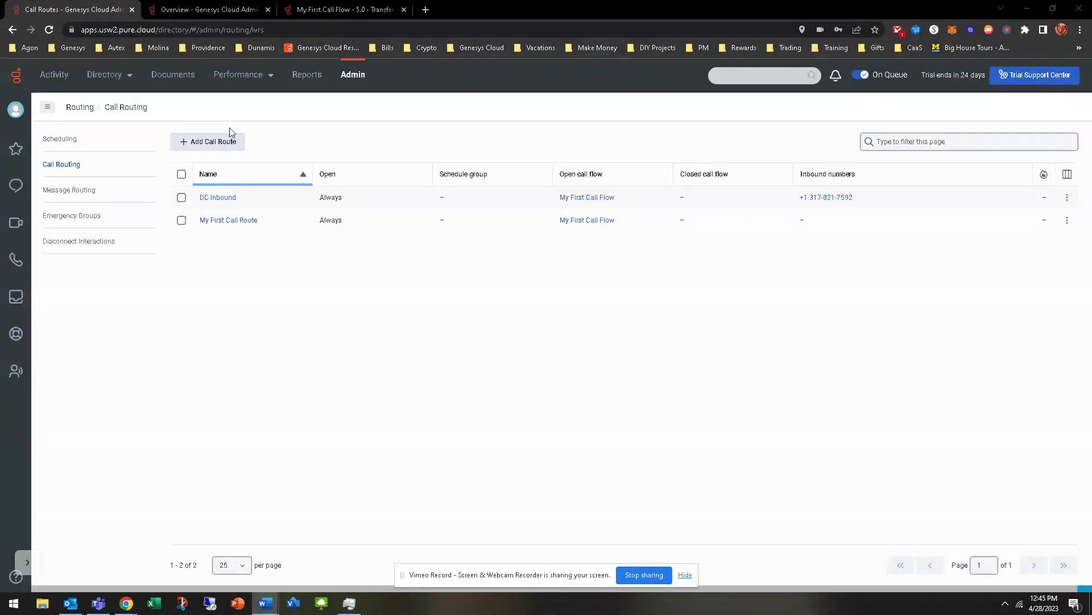
drag(855, 206, 806, 198)
click(587, 395)
click(236, 12)
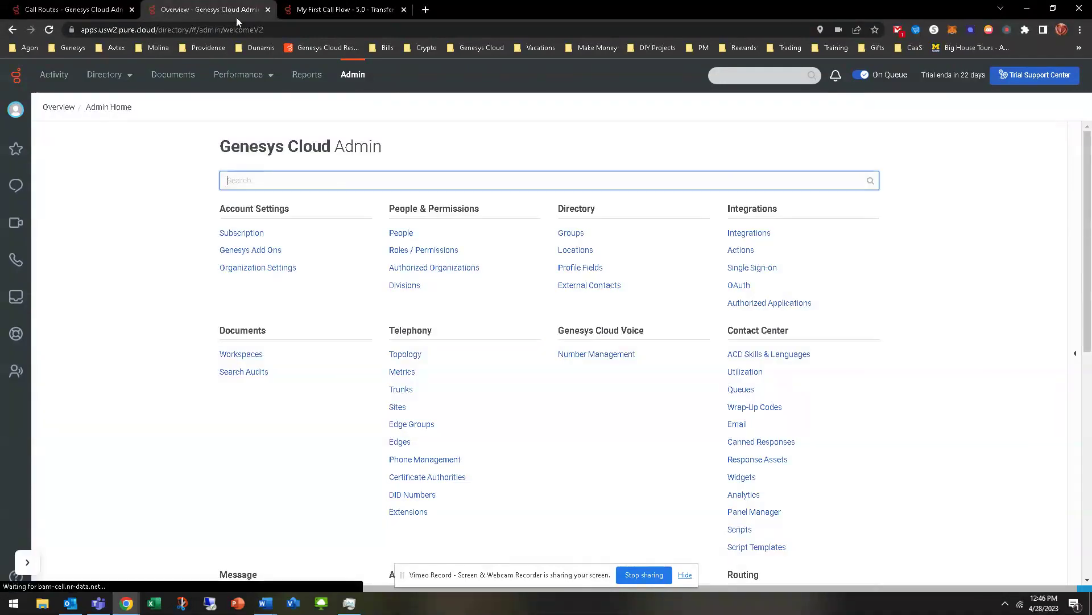
click(342, 9)
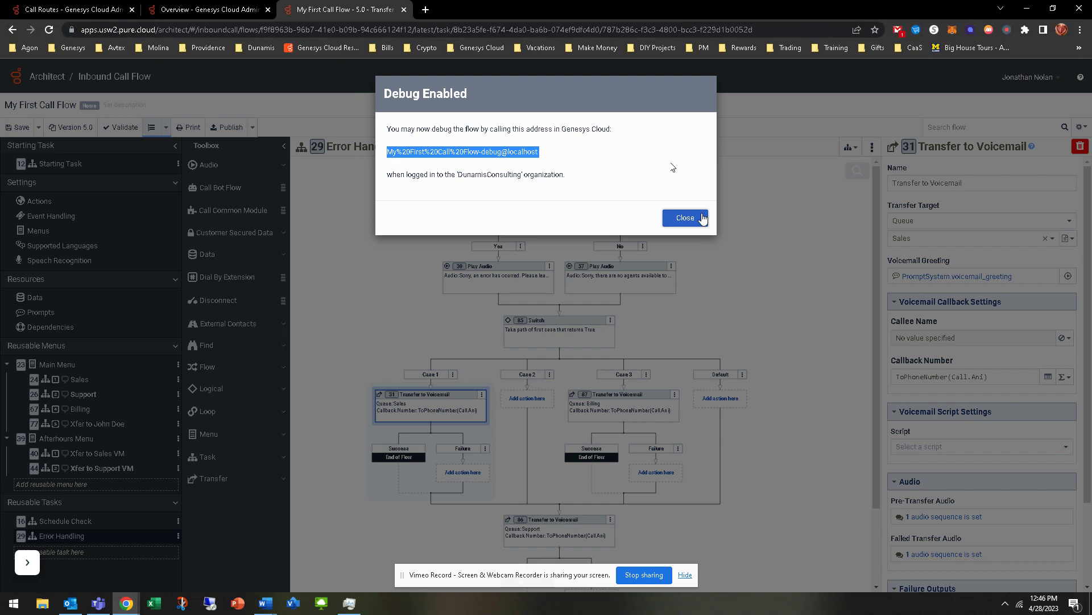
click(690, 218)
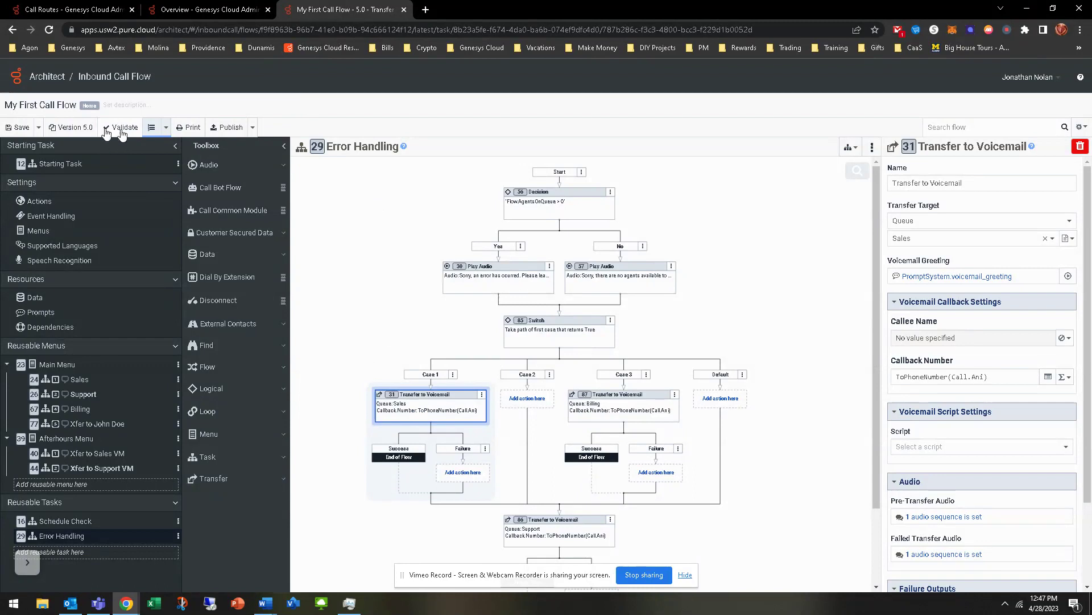
Validate My First Call Flow, then check the Call Routing list.
click(121, 129)
click(77, 7)
drag(855, 198, 812, 207)
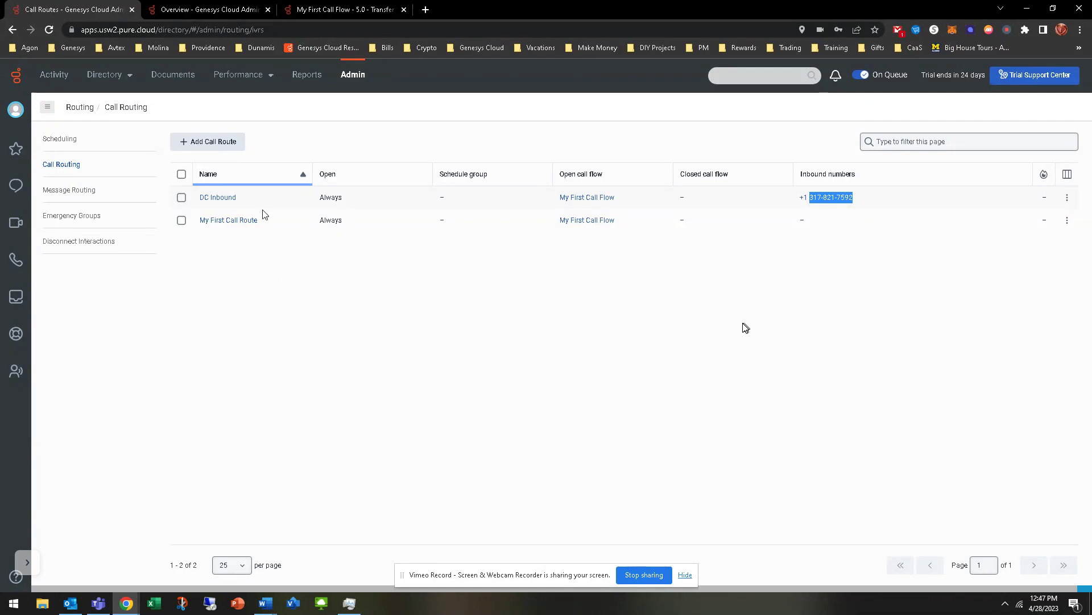
key(ctrl+Tab)
key(ctrl+Tab)
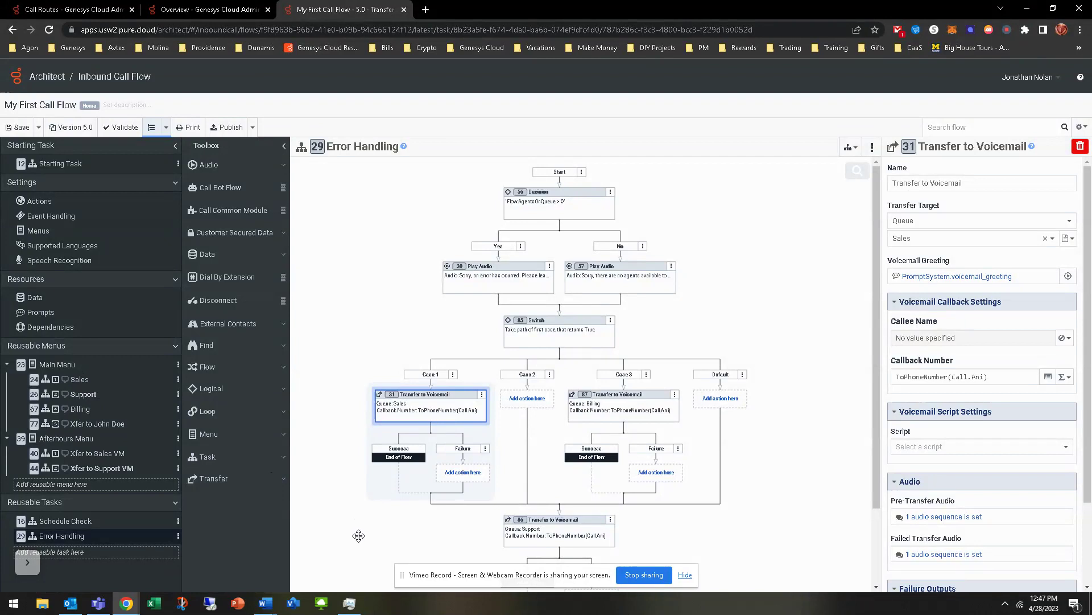
click(67, 164)
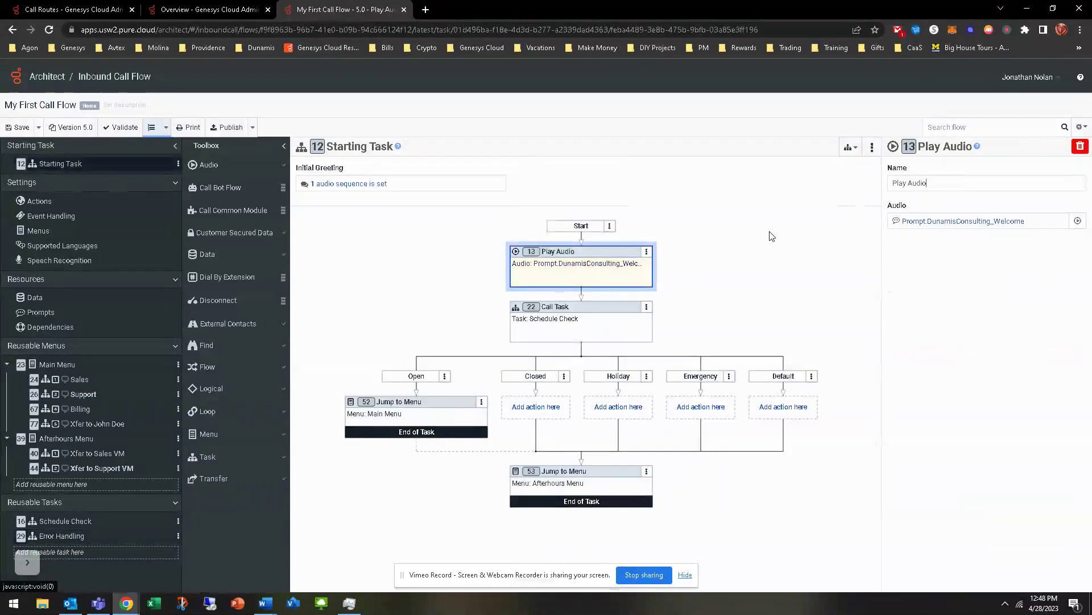
Insert a Call Common Module action directly after Start in the Starting Task.
right_click(585, 245)
mouse_move(564, 259)
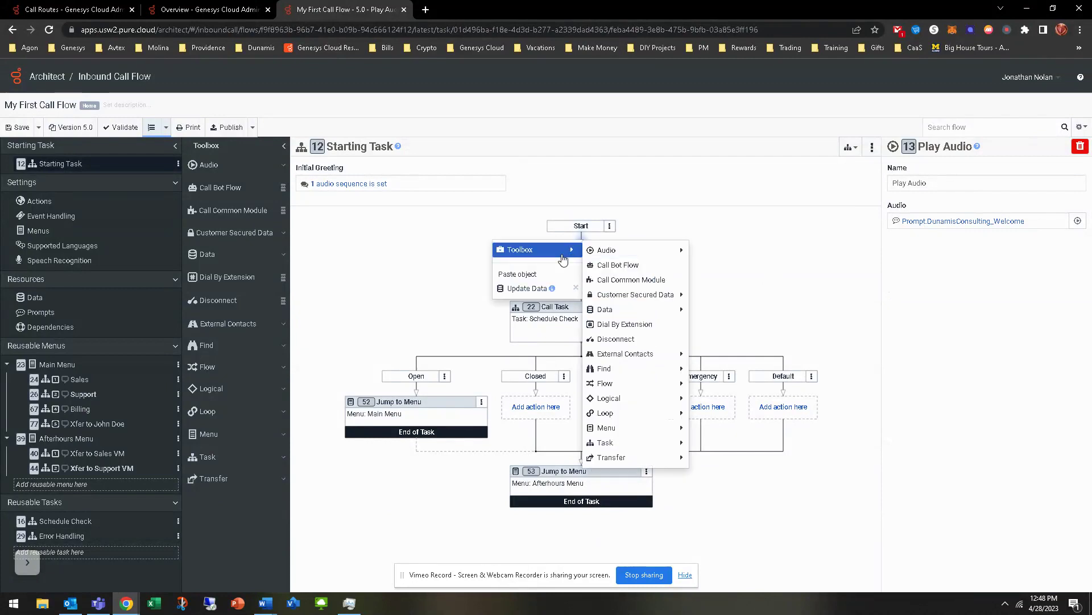
click(626, 279)
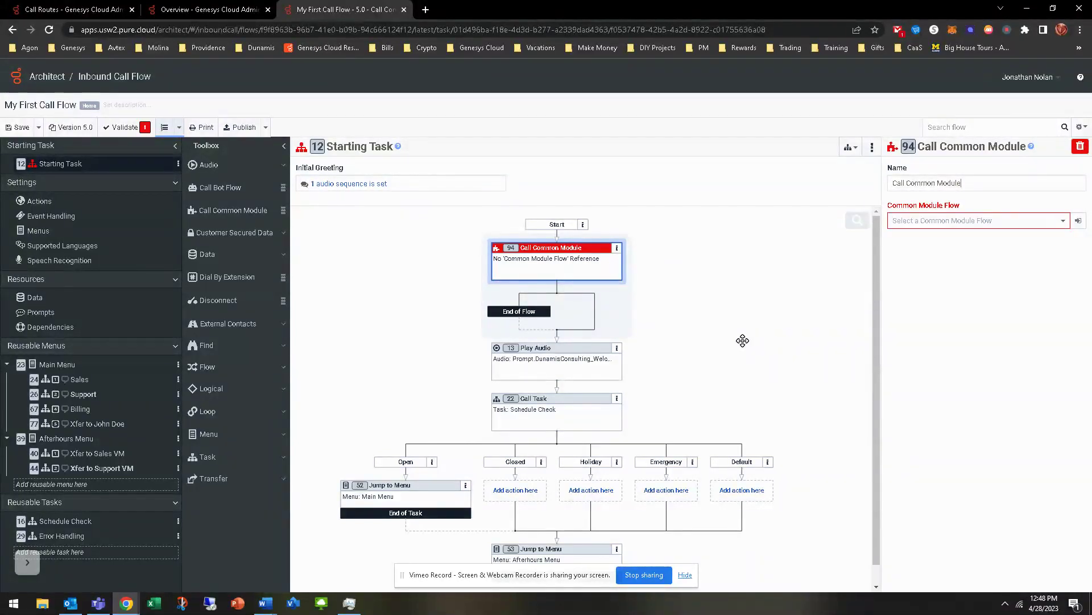
click(971, 225)
Select Call Log as the Call Common Module's flow, then return to the flow editor.
click(908, 257)
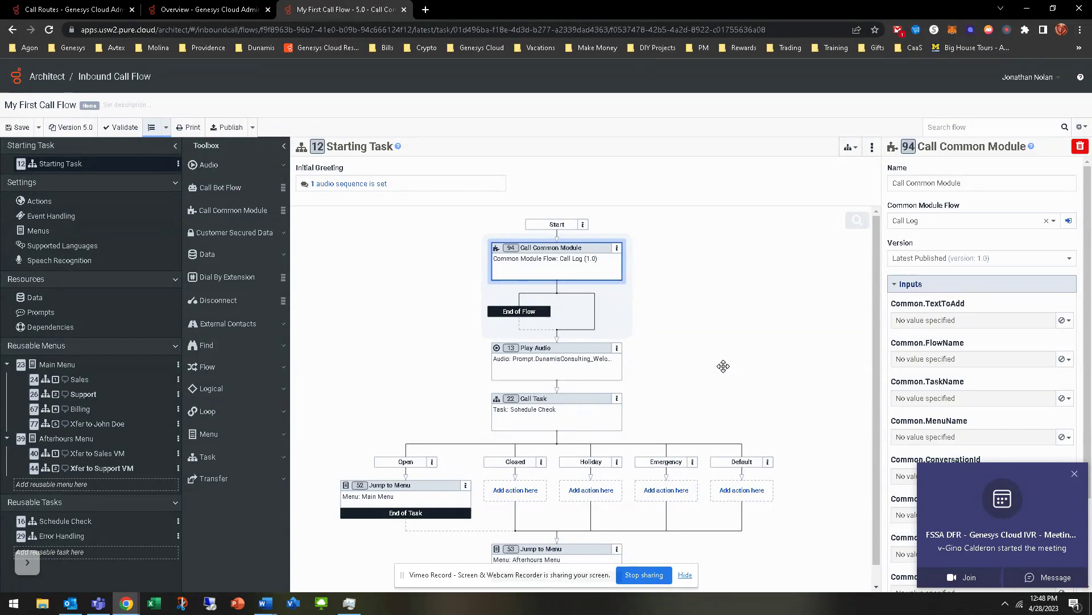
click(1075, 474)
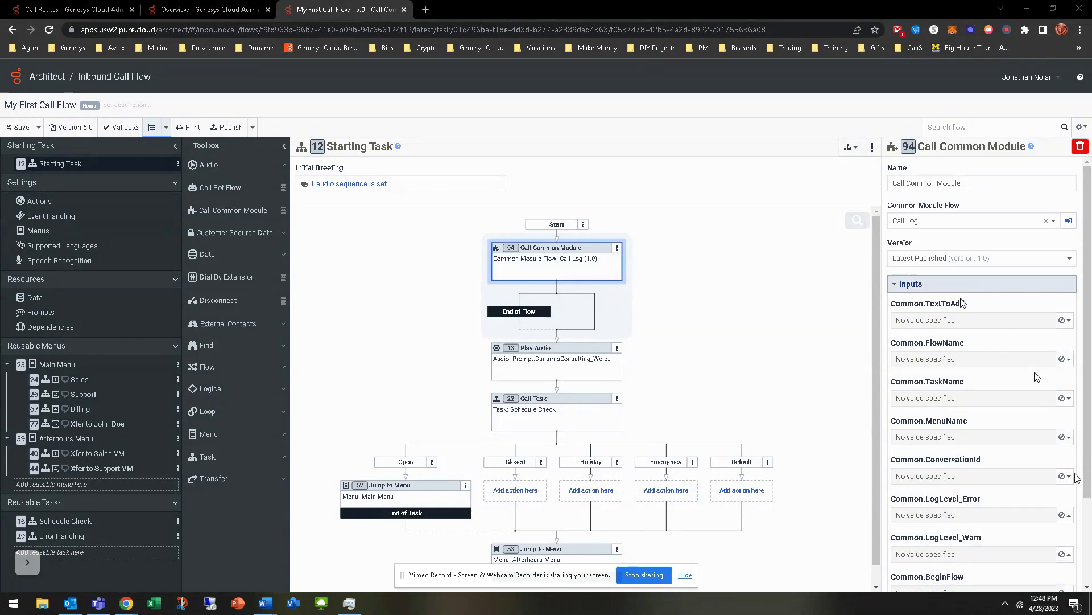
scroll(962, 302, down, 2)
scroll(962, 473, up, 2)
click(90, 7)
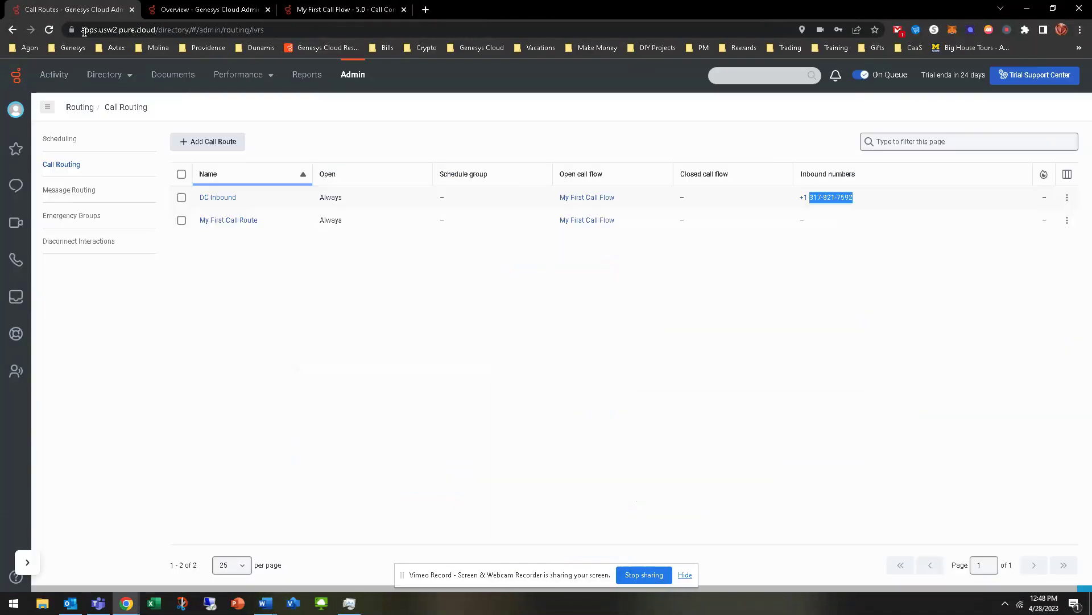
click(412, 220)
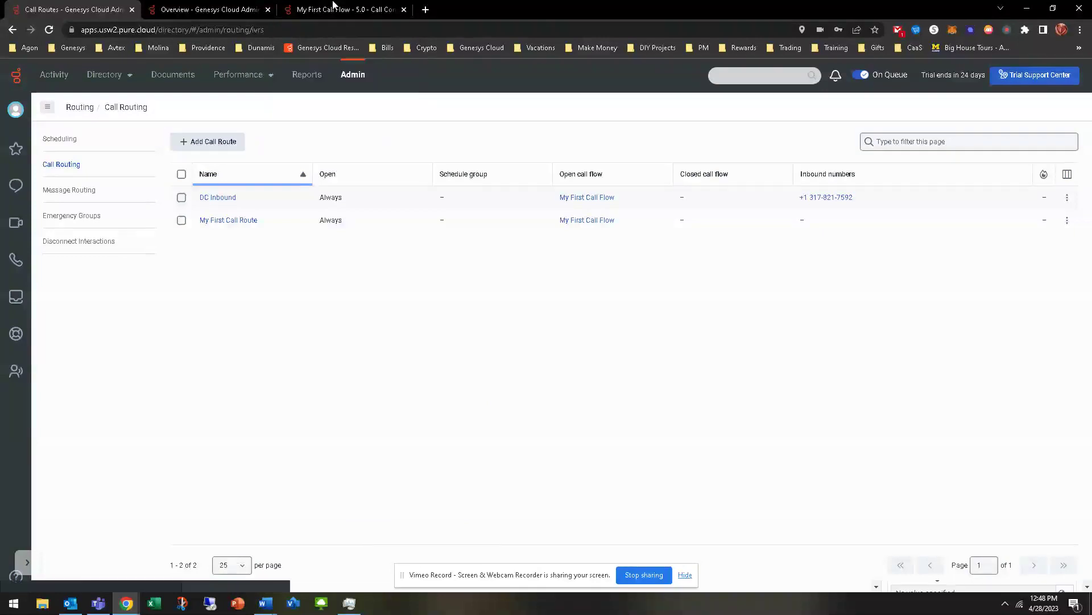
click(334, 7)
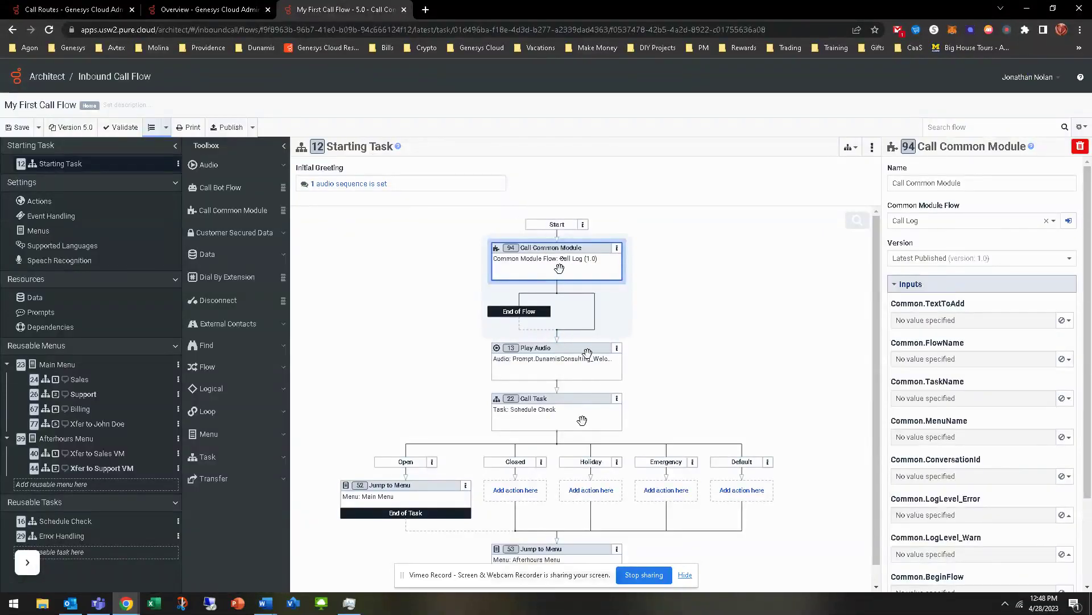
Switch Common.TextToAdd to a Literal value and type 'My First Call Flow Begin'.
scroll(706, 567, down, 1)
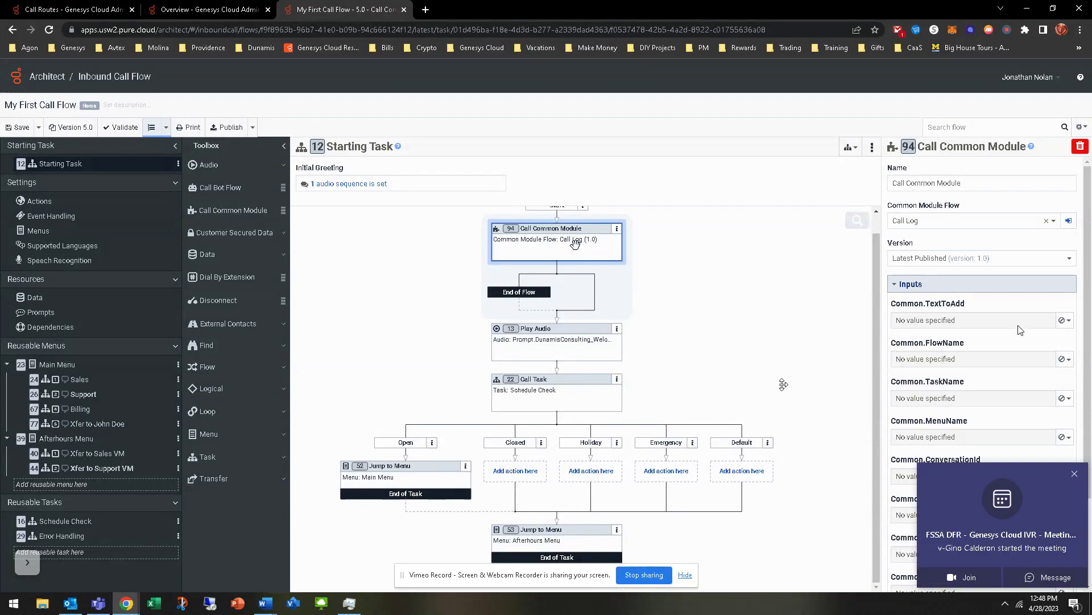
click(1068, 319)
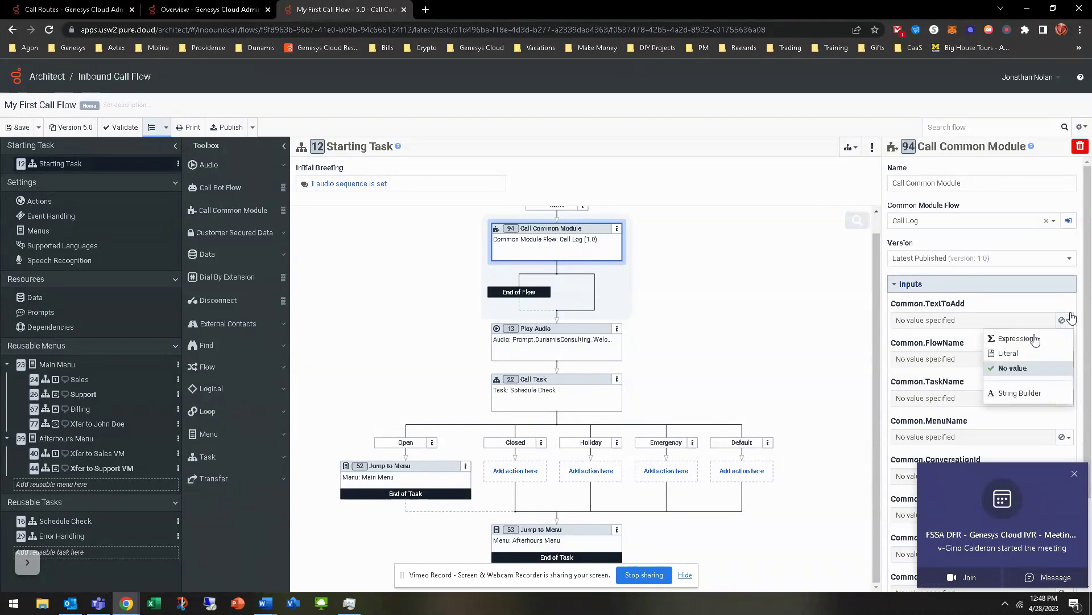
click(1020, 352)
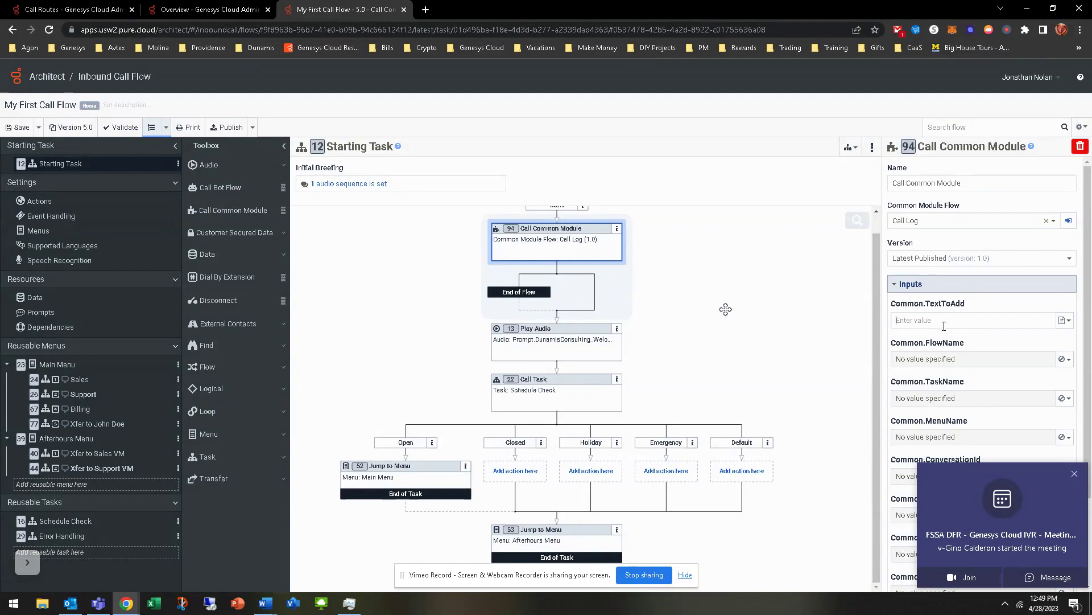
text(My Fir)
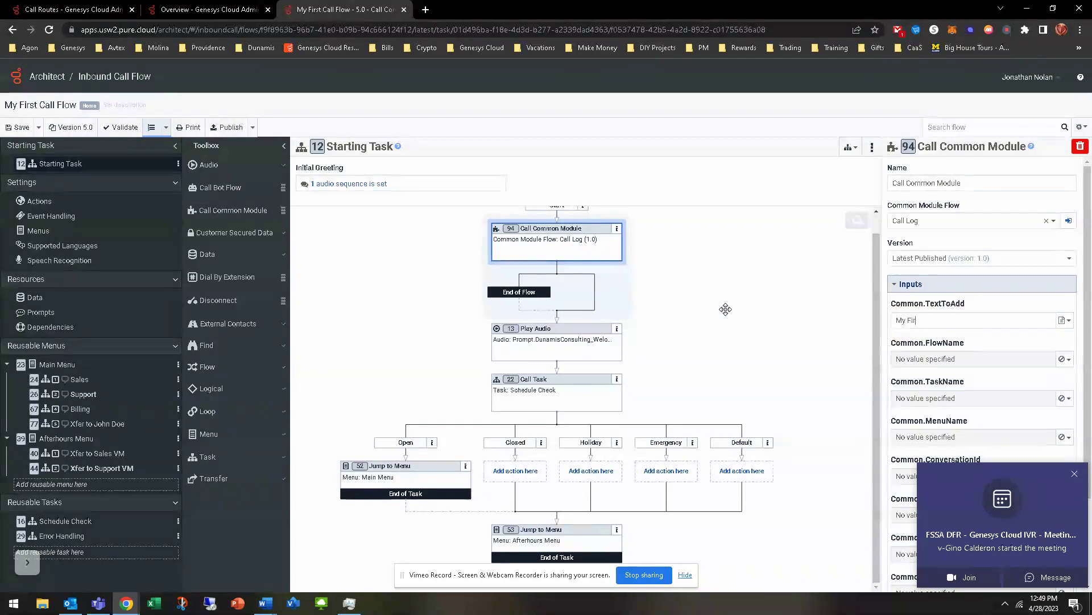
text(st Call FLo)
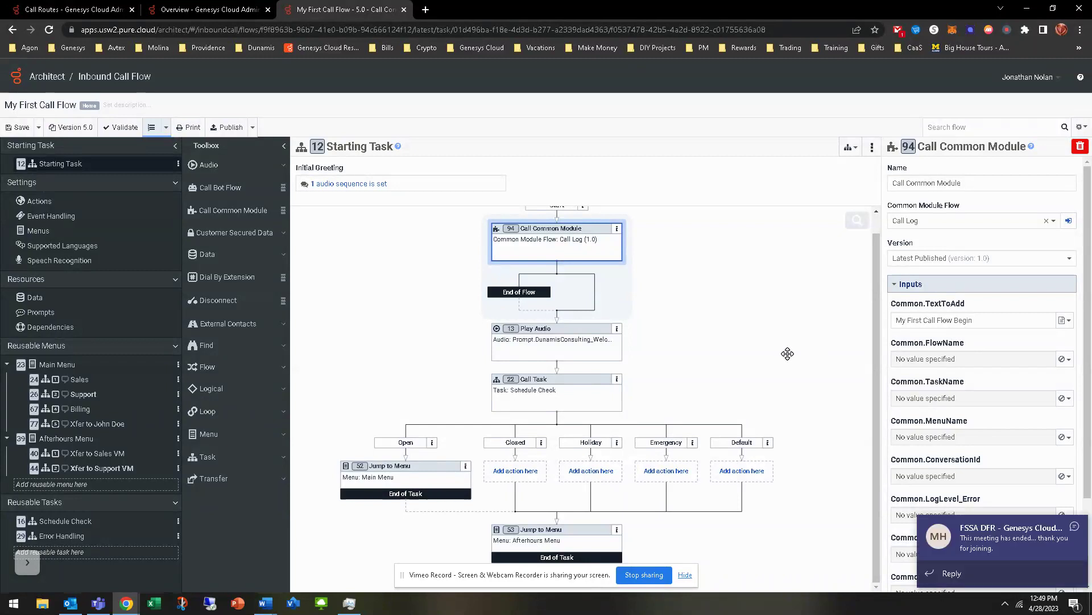
Copy the Call Log module action and paste it at the top of the Open branch.
scroll(575, 324, up, 1)
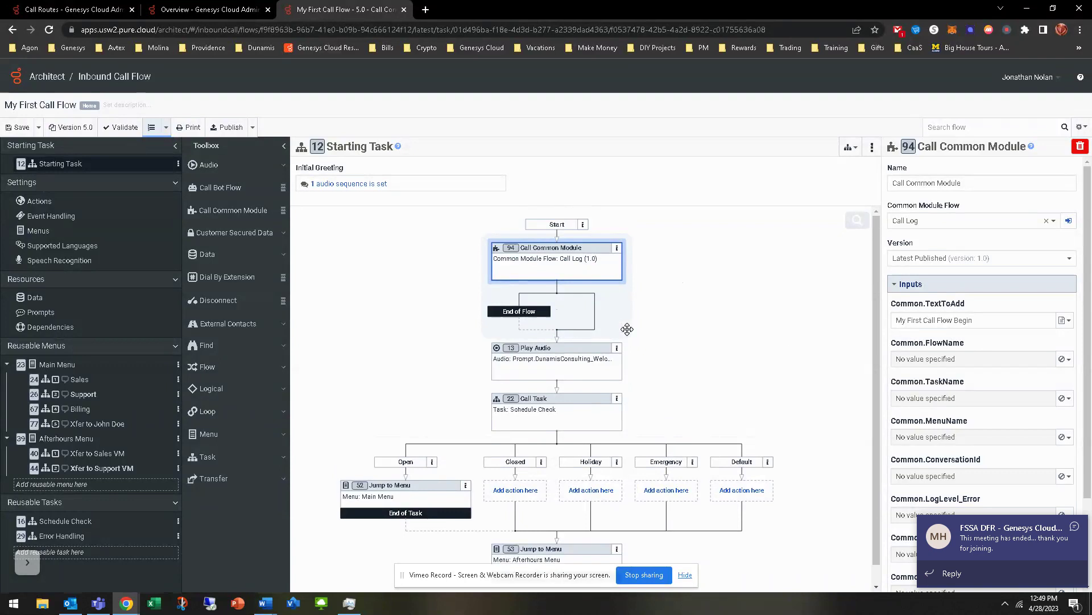
click(617, 248)
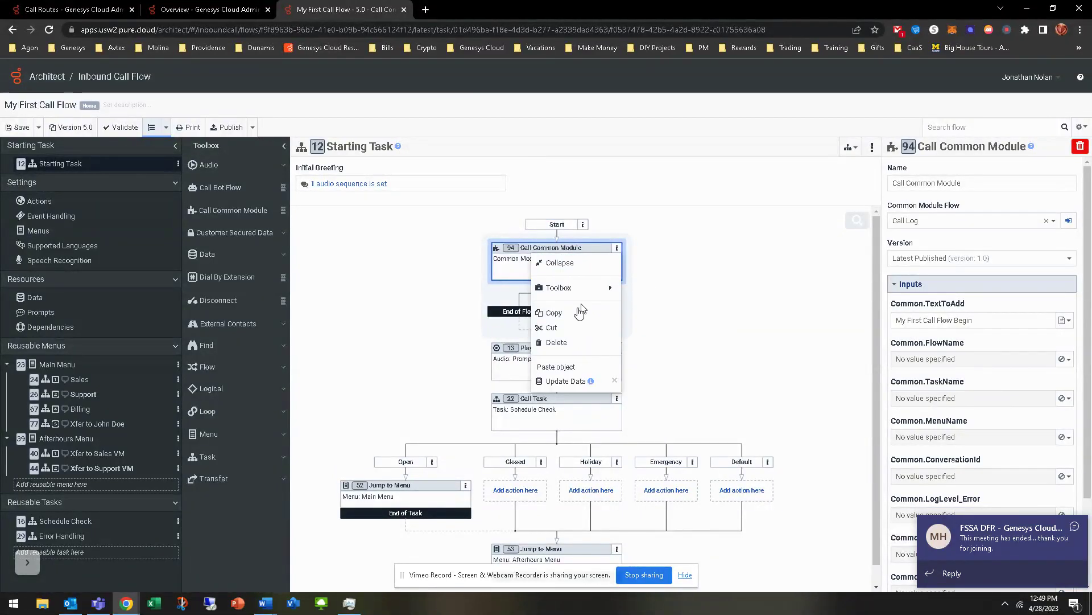
click(552, 312)
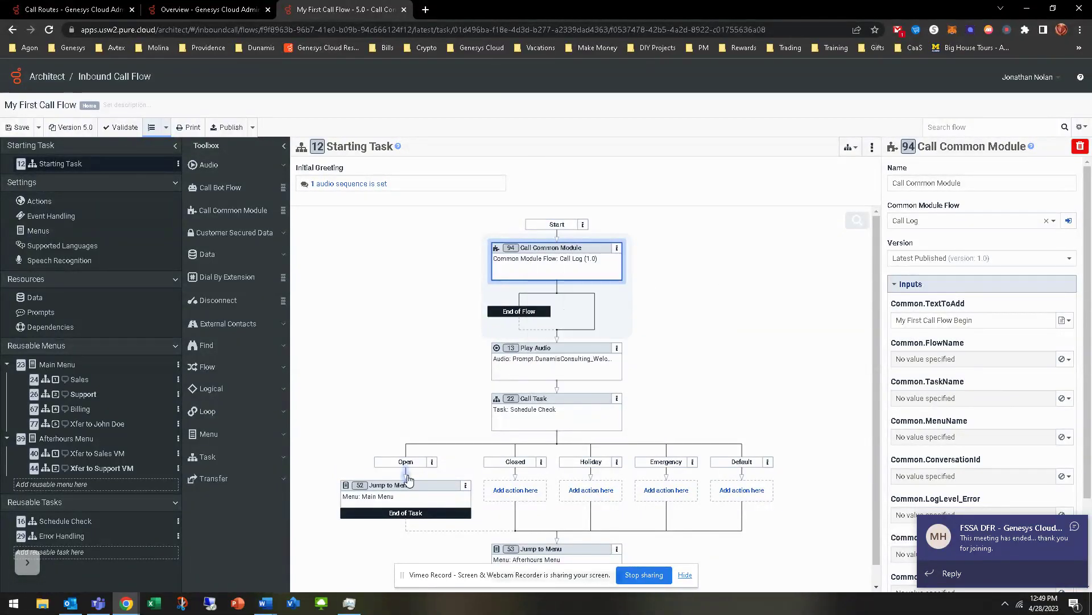
click(406, 471)
click(349, 537)
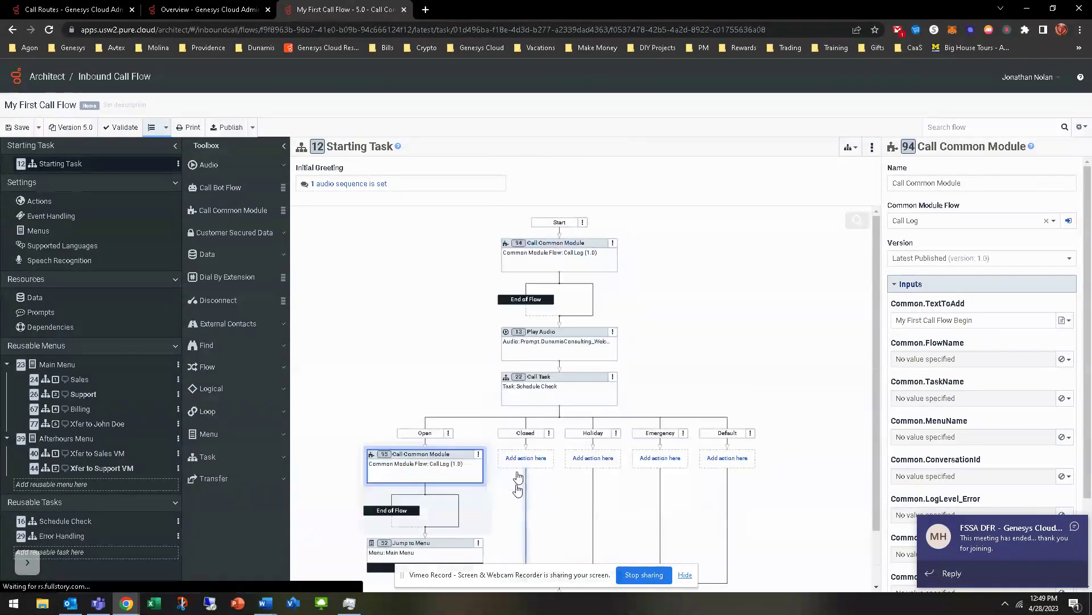
Paste the Call Log module into the Closed, Holiday, Emergency and Default branches.
click(526, 461)
click(496, 531)
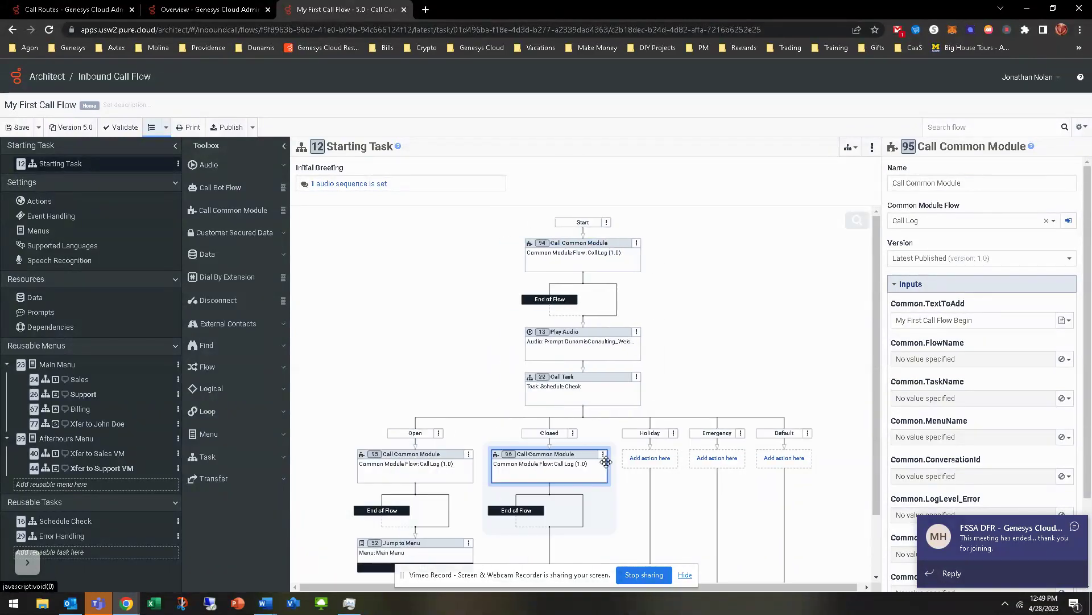
click(651, 459)
click(620, 531)
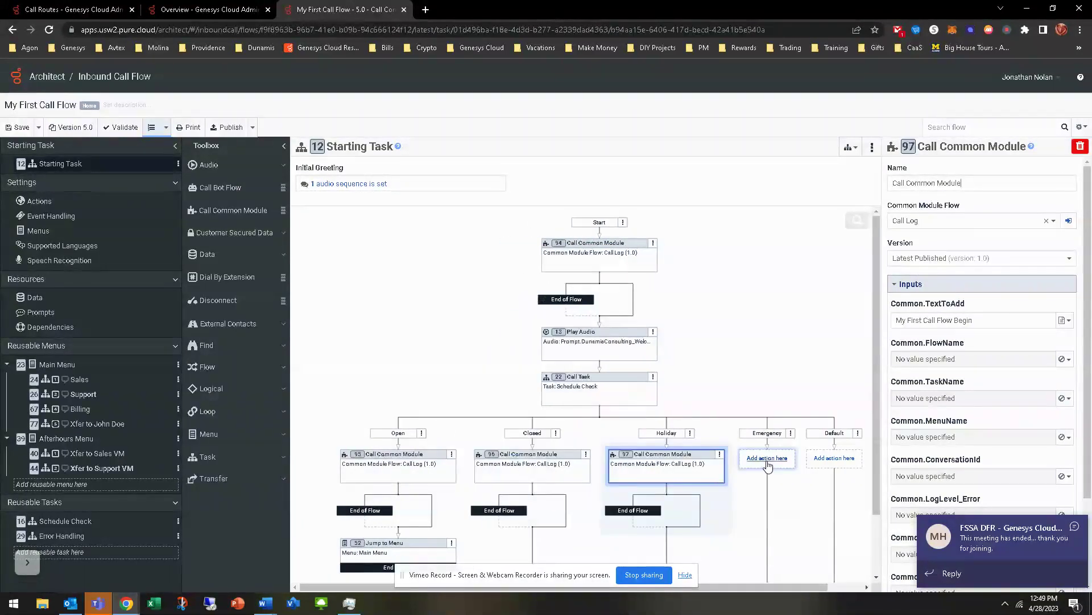
click(767, 458)
click(719, 532)
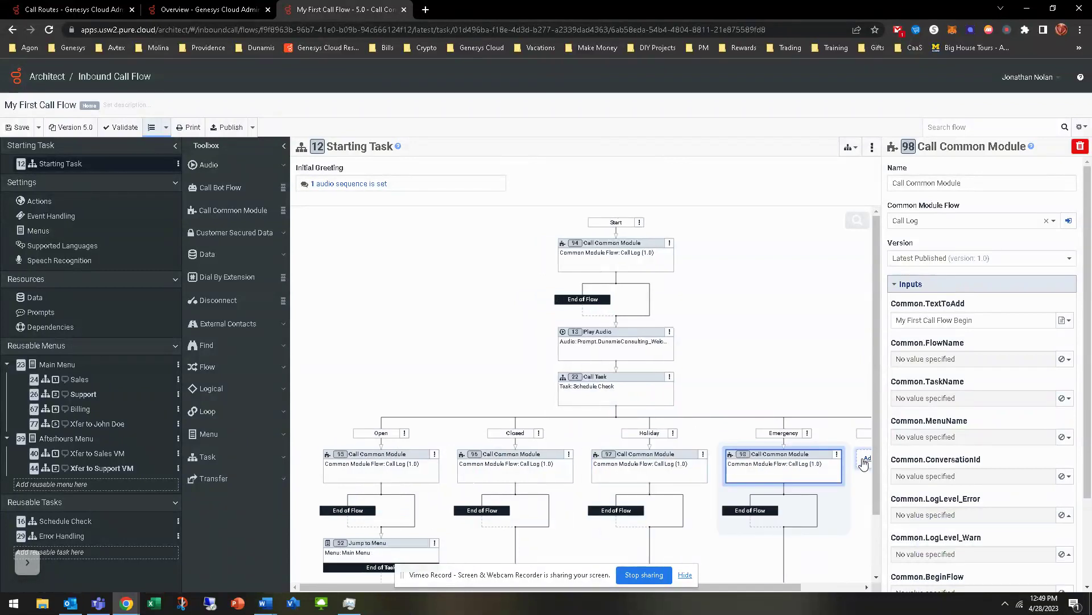
click(862, 458)
click(840, 531)
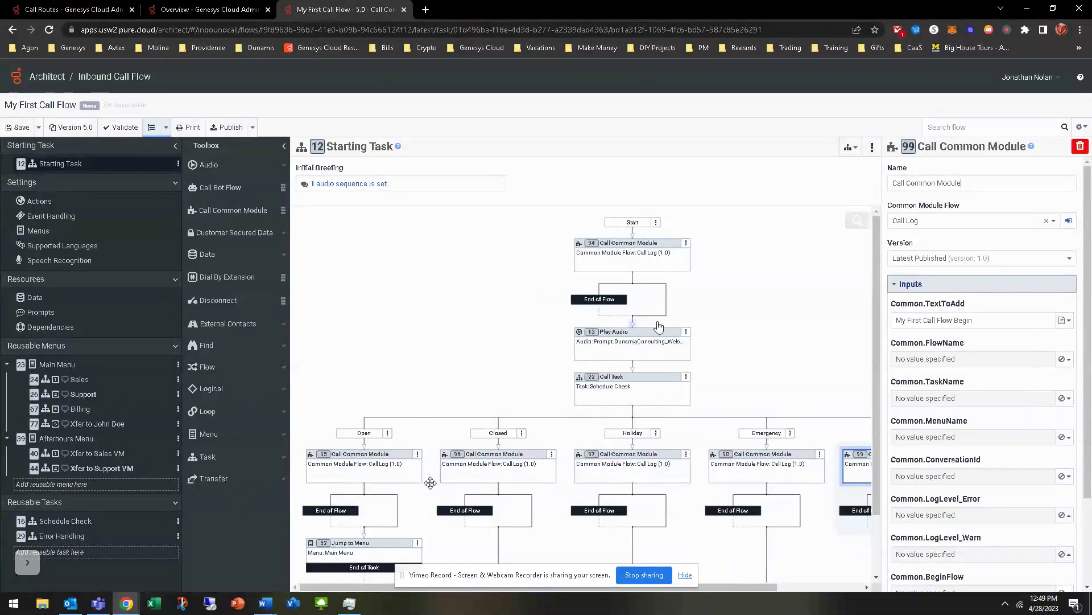
click(646, 254)
Rename the start Call Log action to its log text, 'My First Call Flow Begin'.
drag(981, 320, 841, 313)
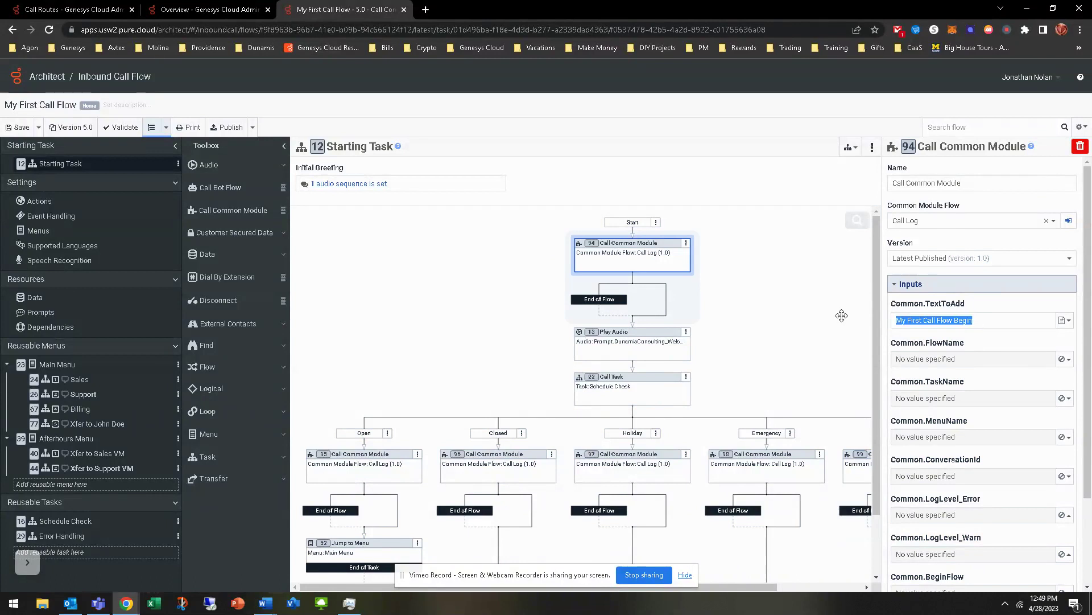
drag(983, 181, 854, 201)
key(ctrl+v)
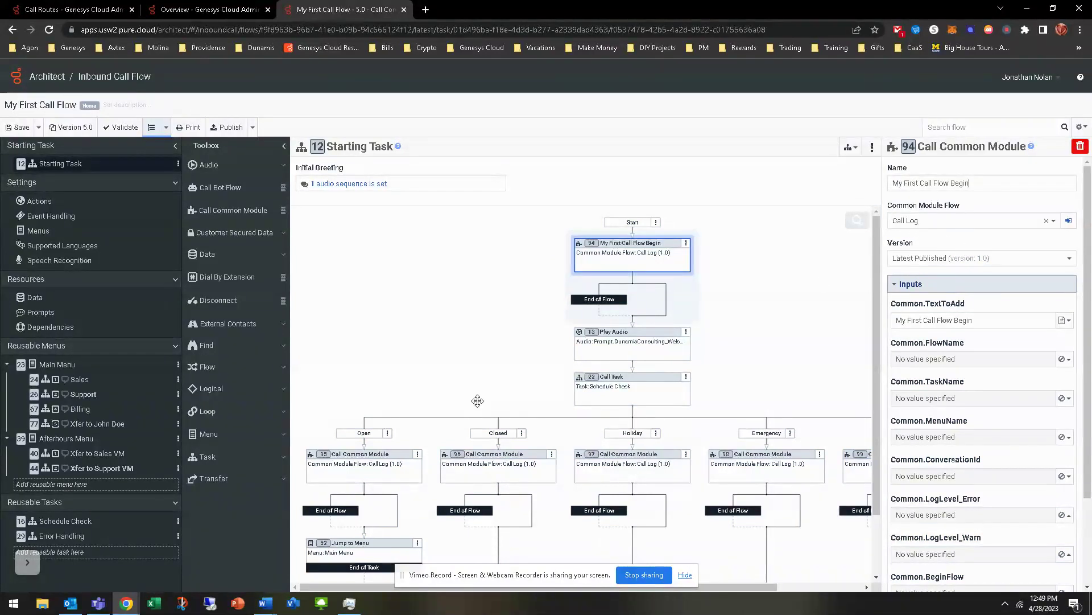
Set the Open branch Call Log module's log text and name to 'Schedule Open'.
click(360, 468)
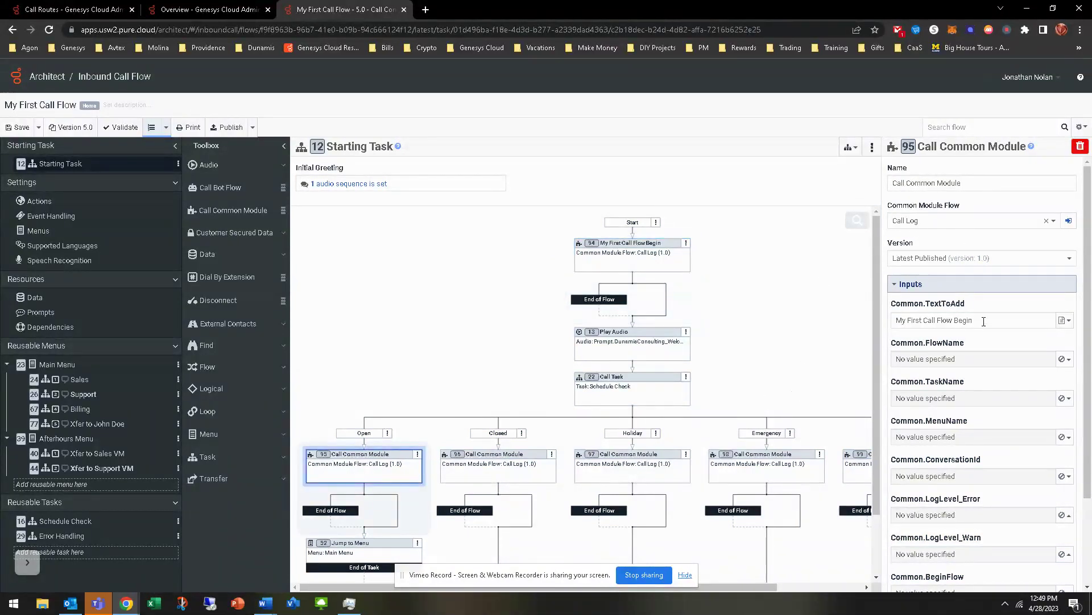
key(ctrl+a)
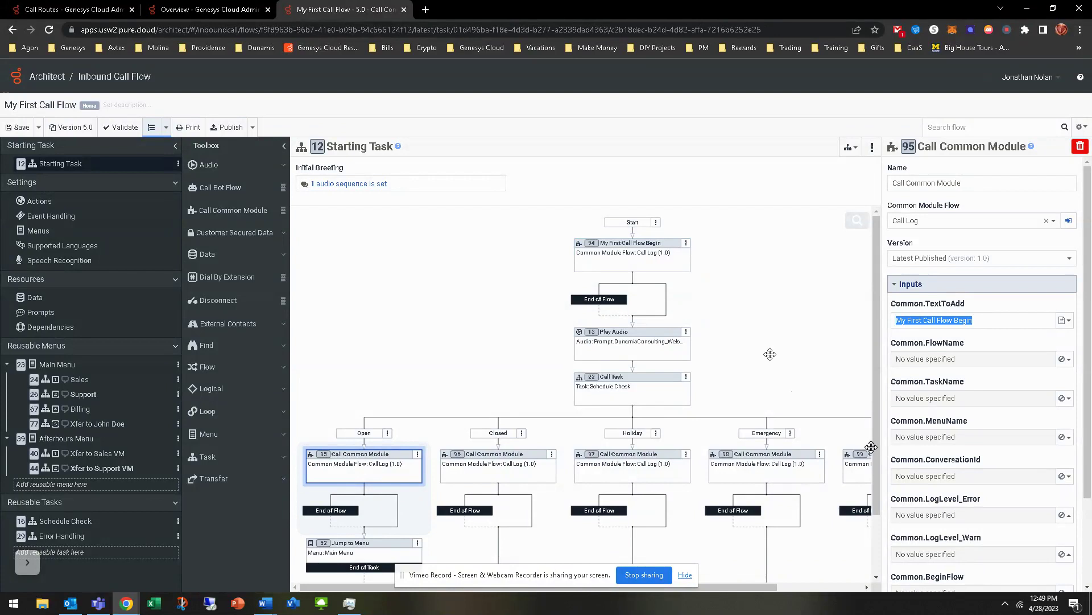
text(Schedule )
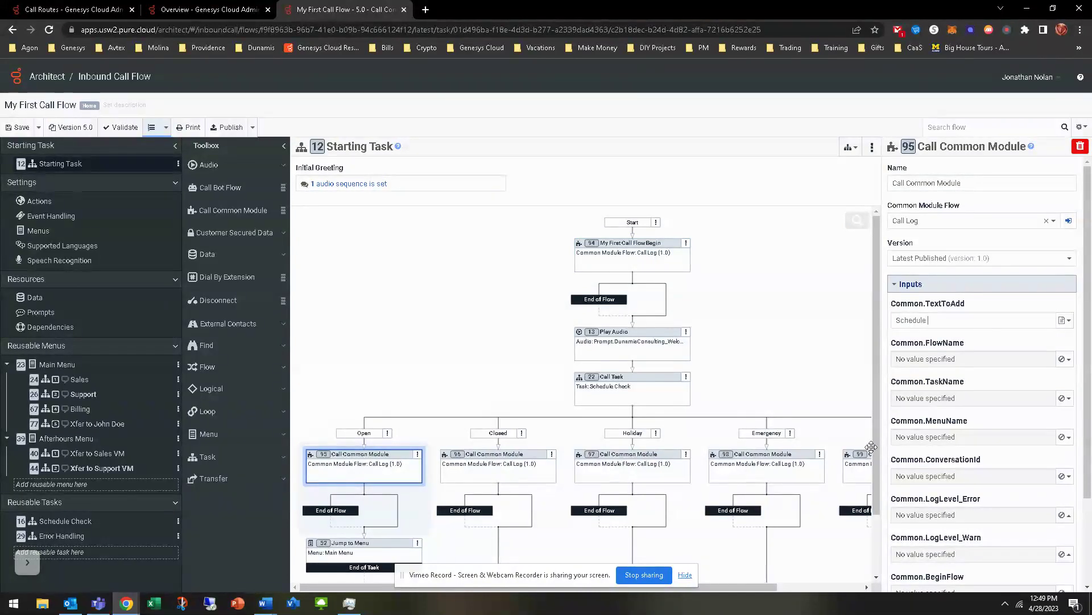
text(Open)
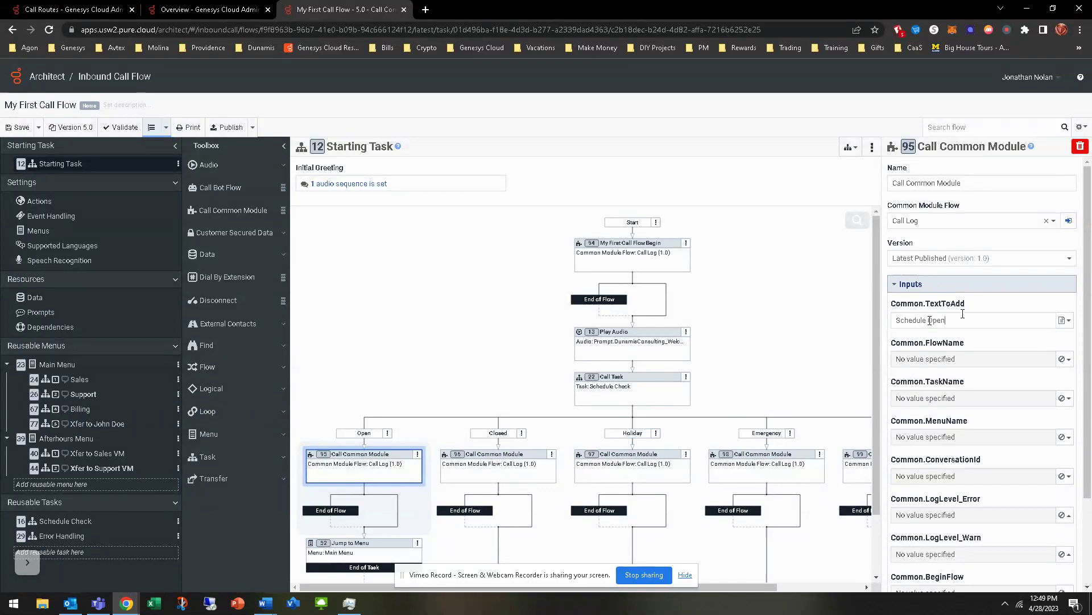
key(ctrl+a)
key(ctrl+c)
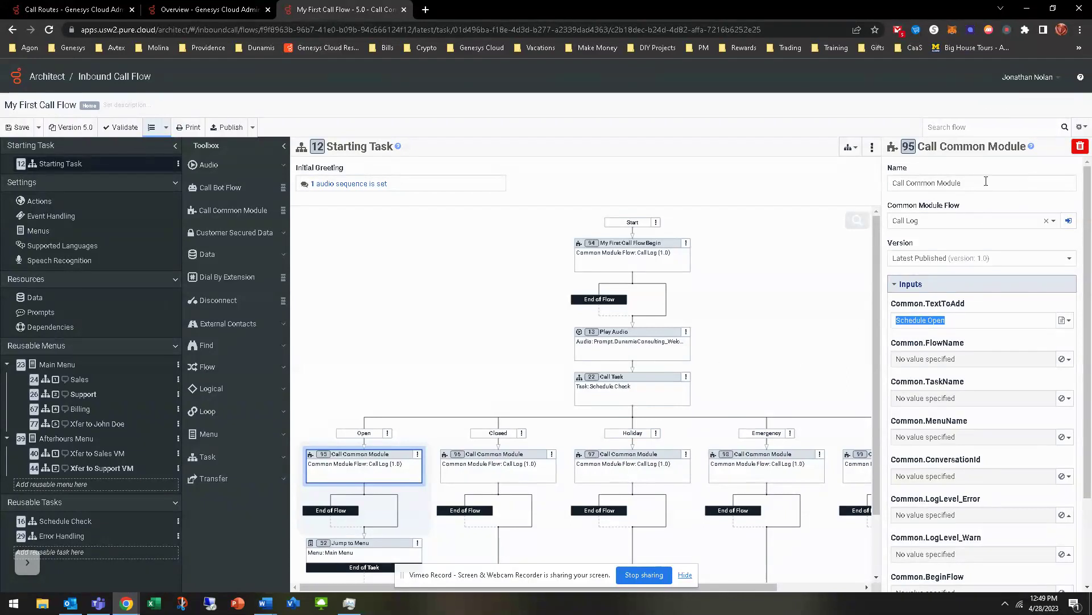
key(Return)
key(ctrl+v)
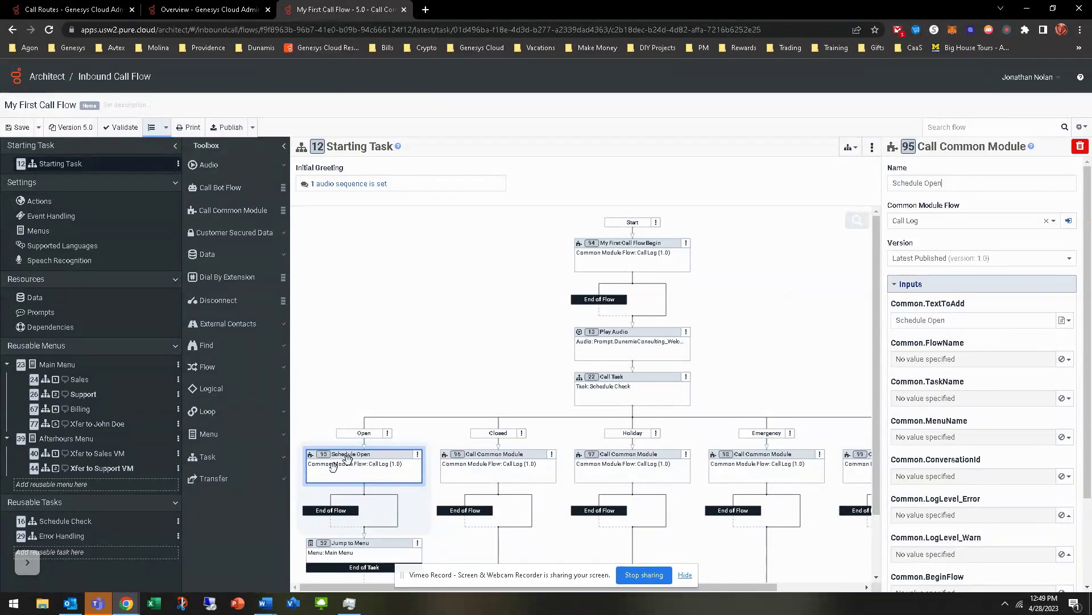
Set the Closed and Holiday modules' name and log text to 'Schedule Open'.
click(484, 462)
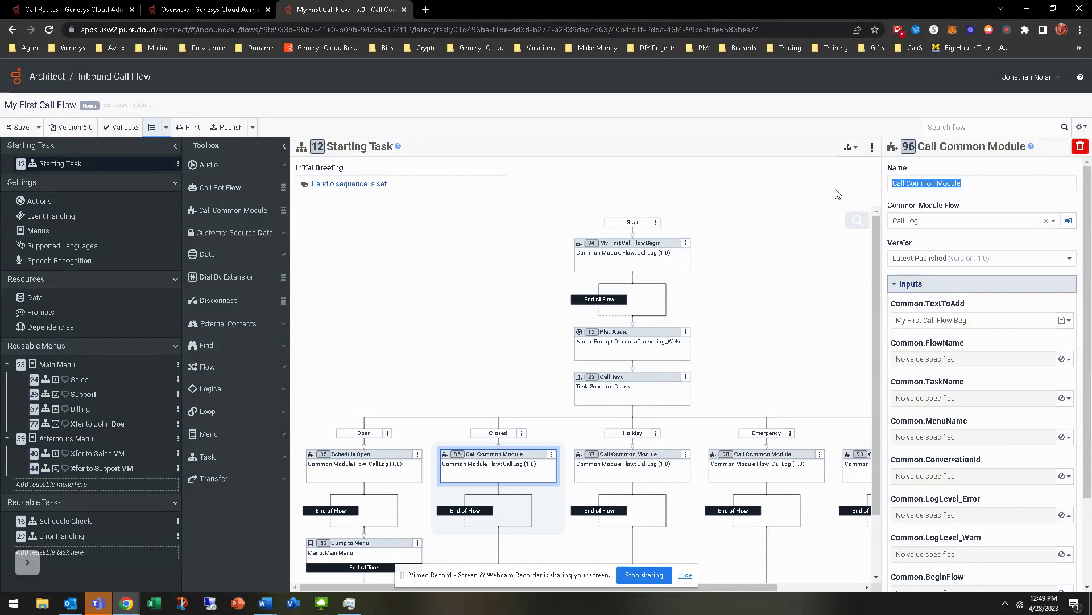
key(ctrl+v)
click(962, 319)
key(ctrl+v)
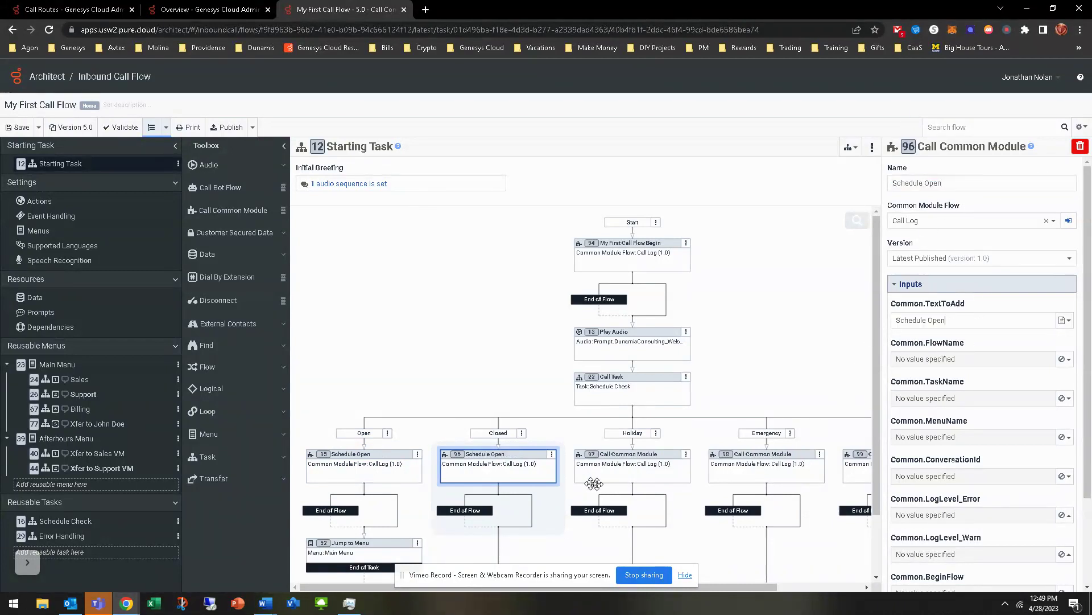
click(609, 468)
key(ctrl+v)
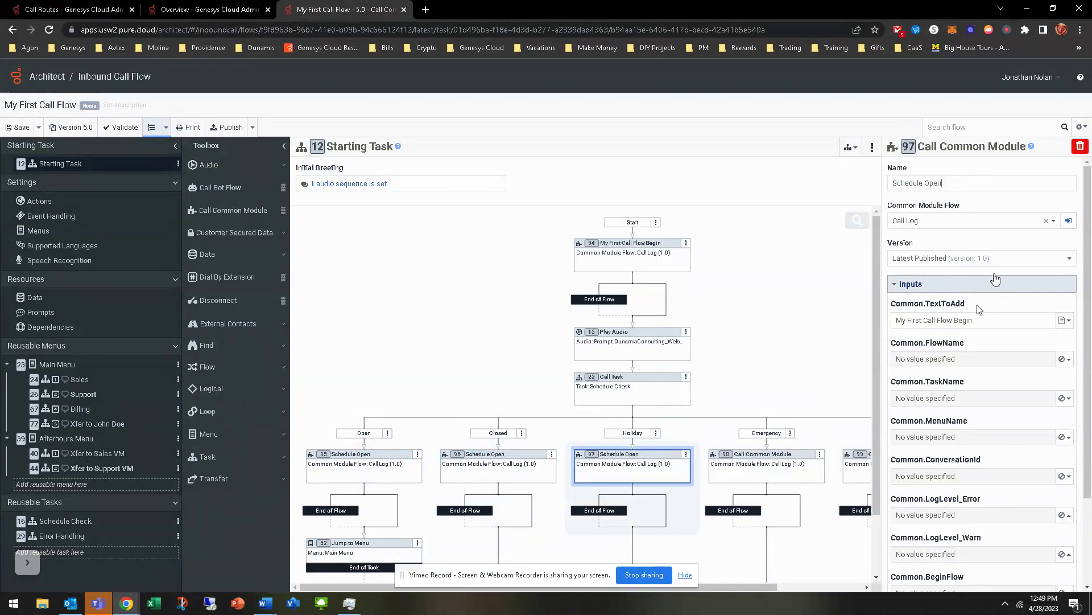
click(992, 319)
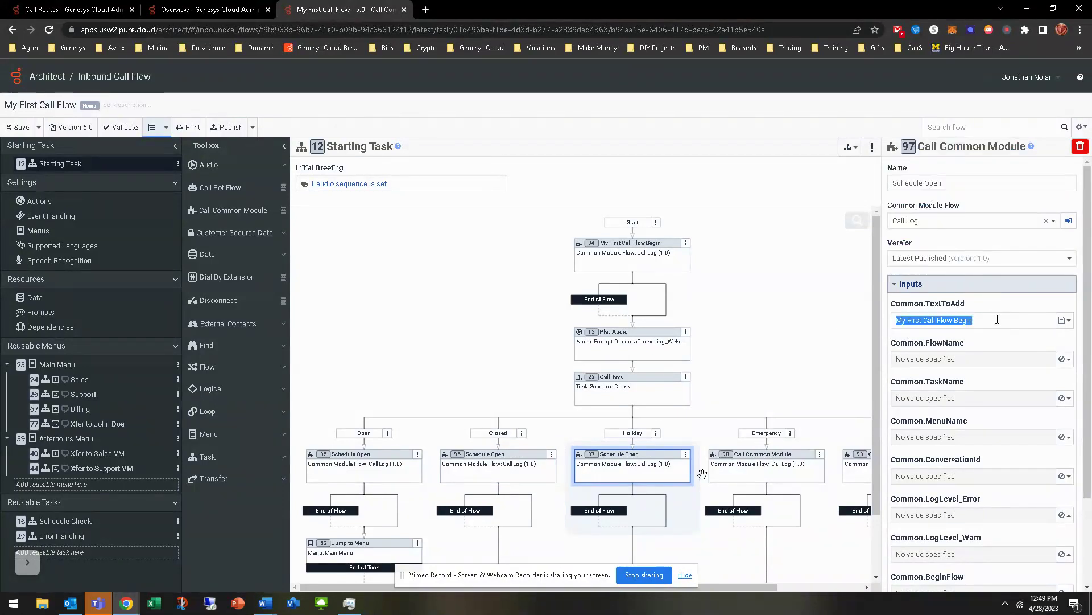
key(ctrl+v)
Set the Emergency and last branch modules' log text and name to 'Schedule Open'.
click(763, 468)
click(989, 320)
key(ctrl+v)
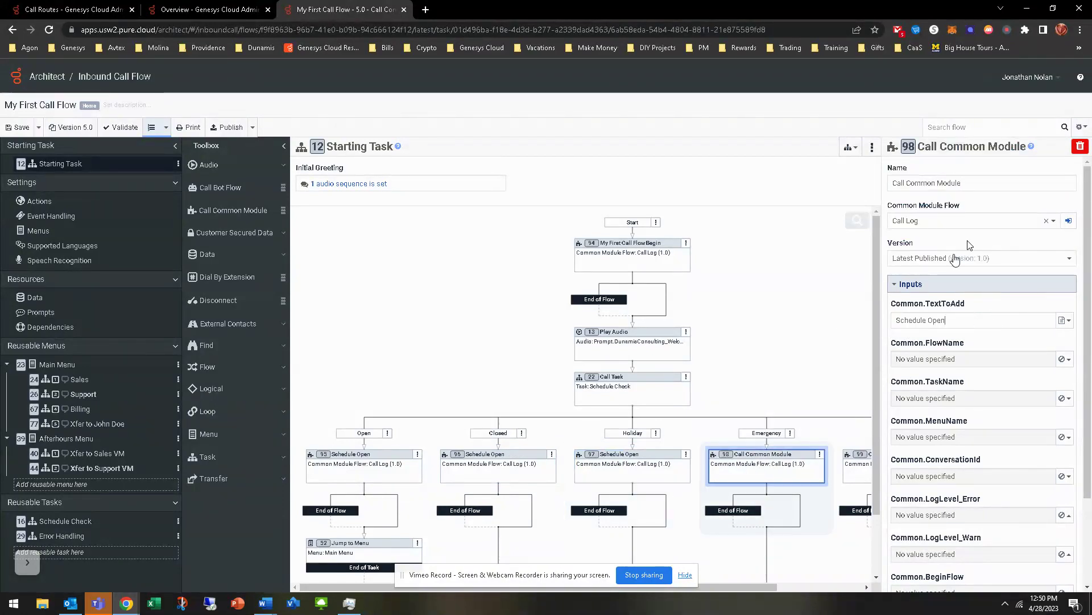
click(945, 183)
key(ctrl+v)
click(856, 467)
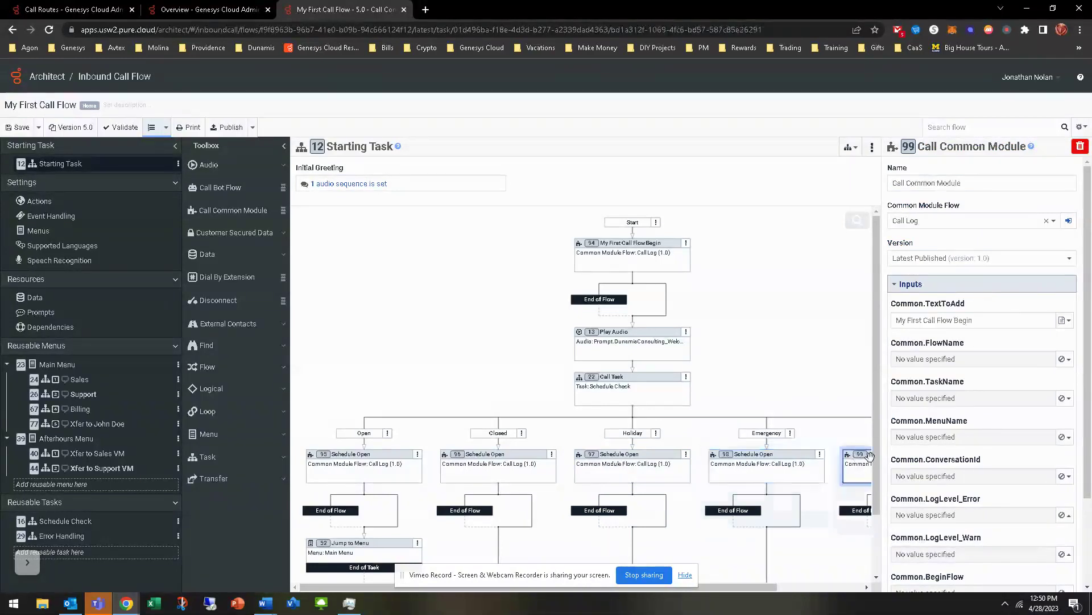
click(967, 320)
key(ctrl+v)
click(930, 184)
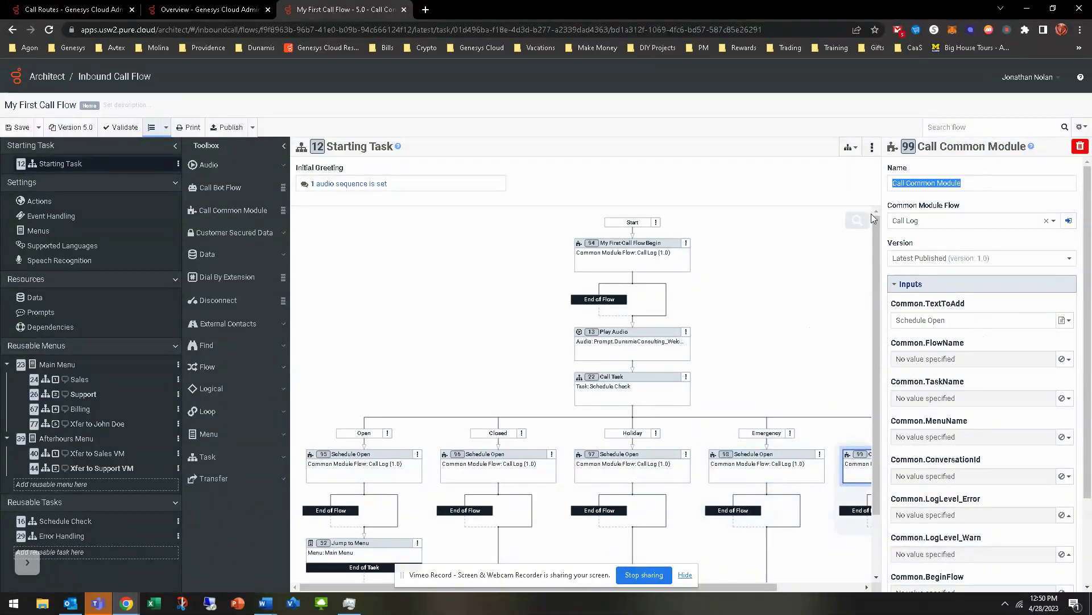
key(ctrl+v)
Change the last module's name to 'Schedule Emergency' and its log text to 'Schedule Eme'.
double_click(936, 187)
text(Emer)
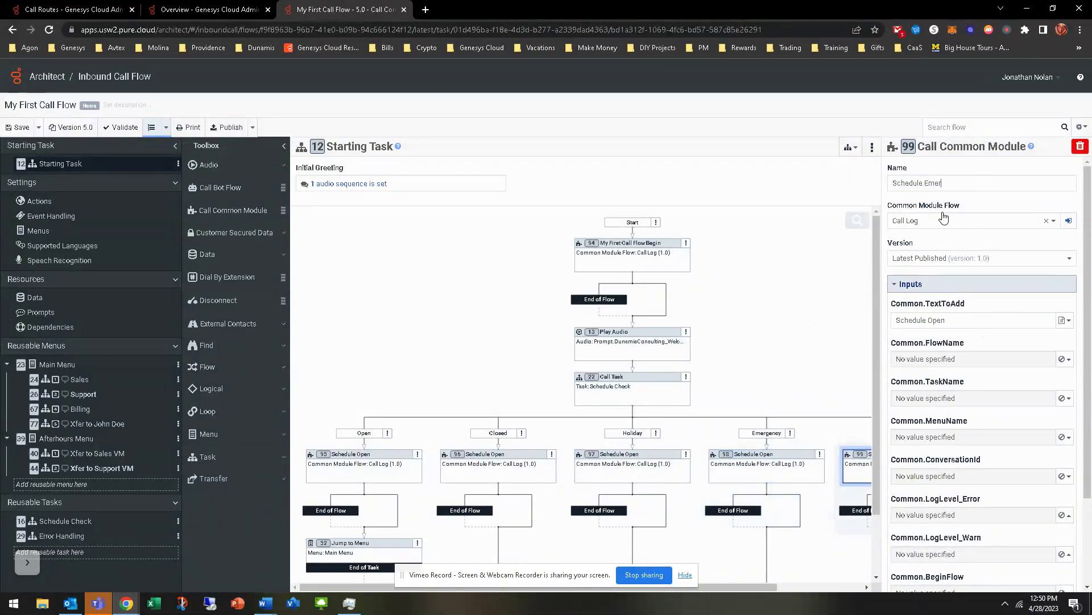
text(gency)
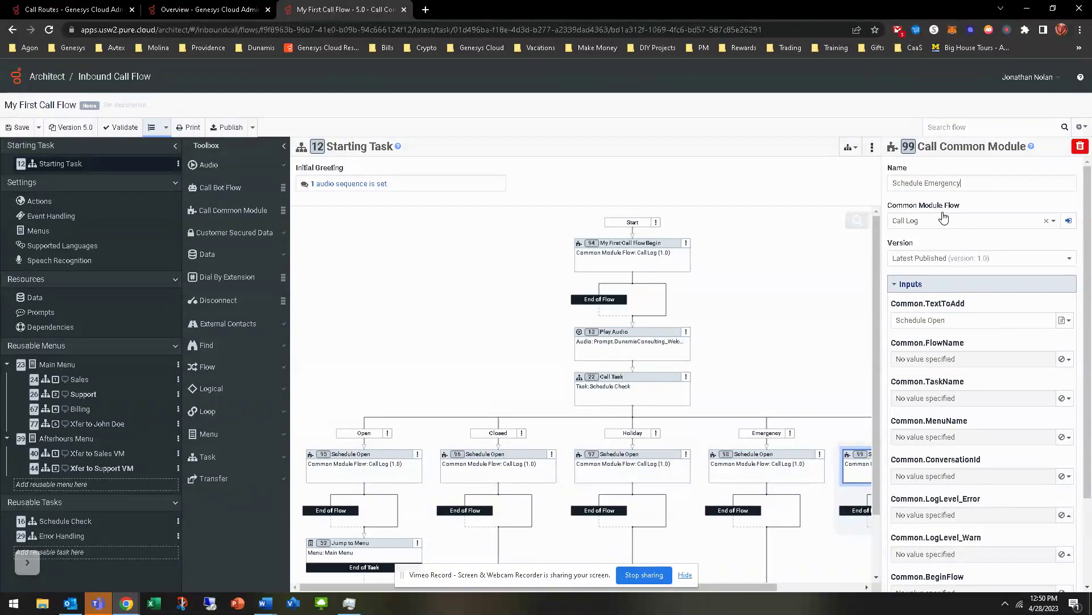
double_click(936, 320)
text(Emergency)
Rename the Emergency and Holiday modules' name and log text to 'Schedule Holiday'.
click(762, 470)
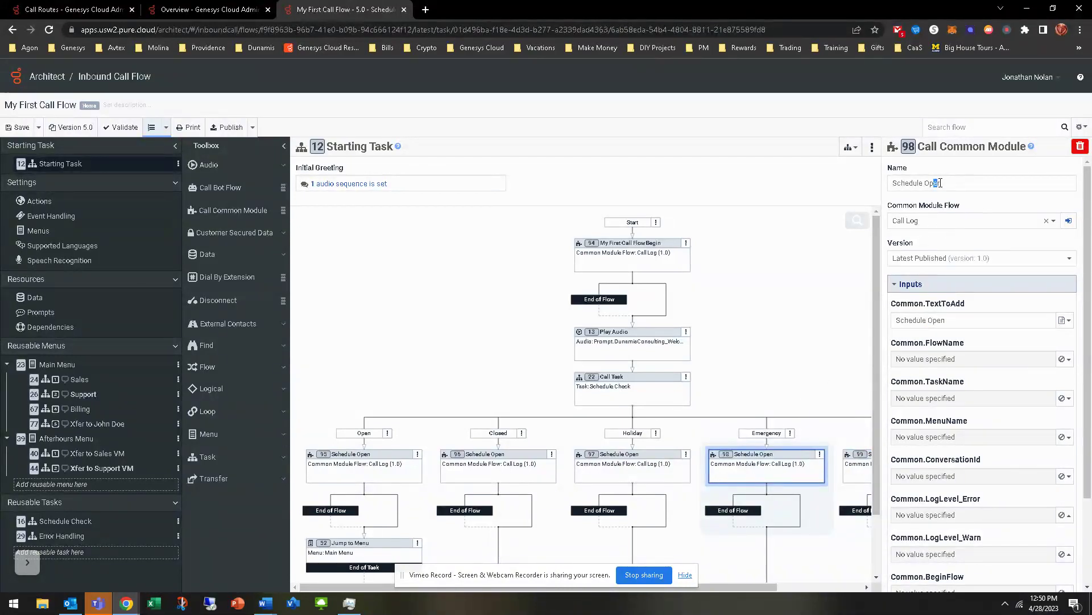
double_click(941, 183)
text(Holiday)
double_click(936, 325)
text(Holi)
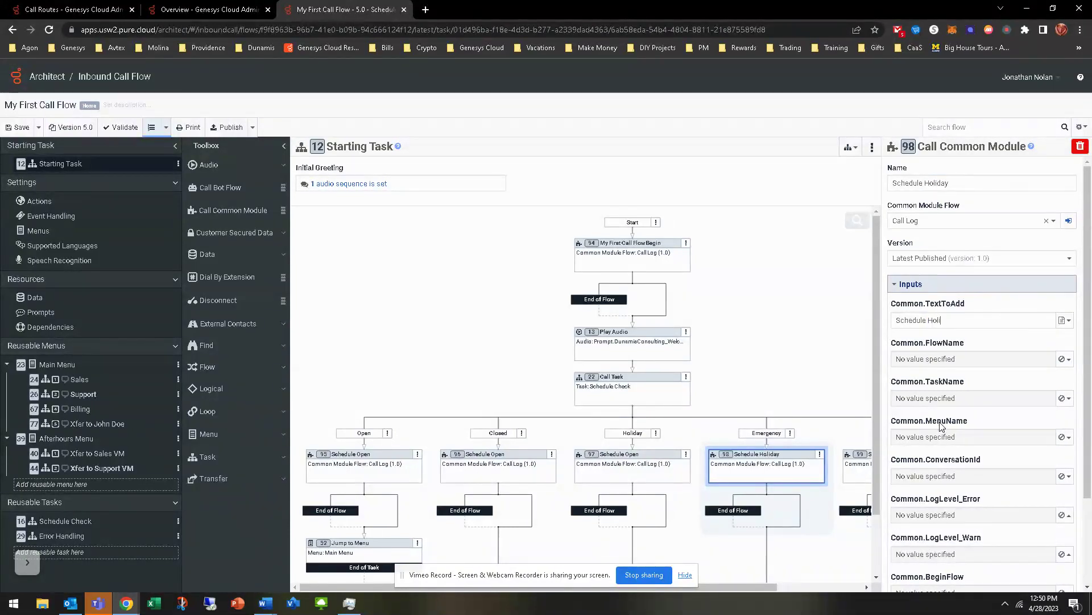
text(day)
click(642, 468)
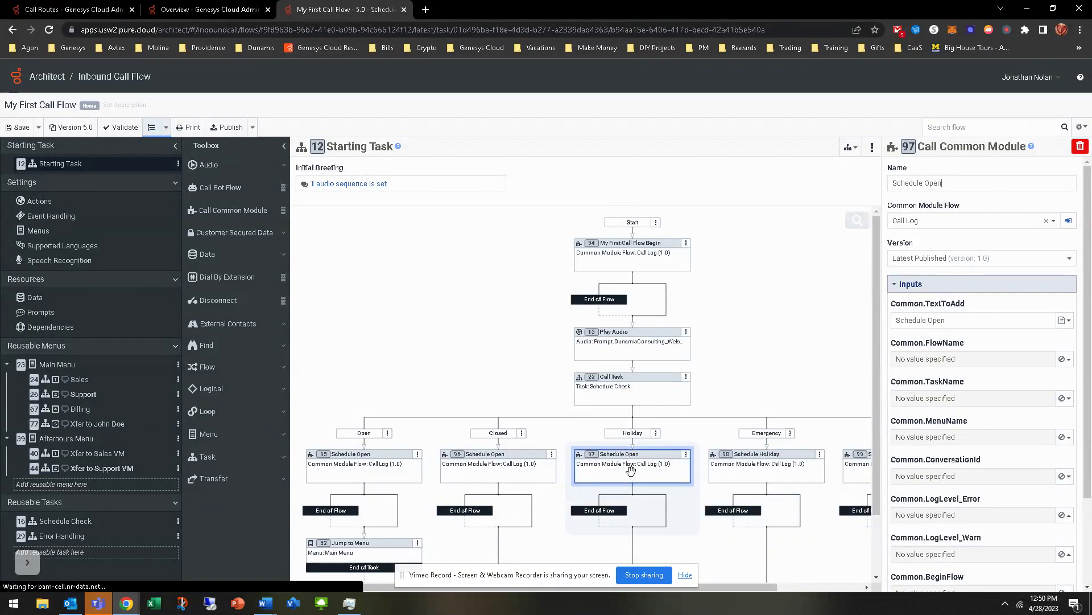
double_click(936, 320)
text(Holiday)
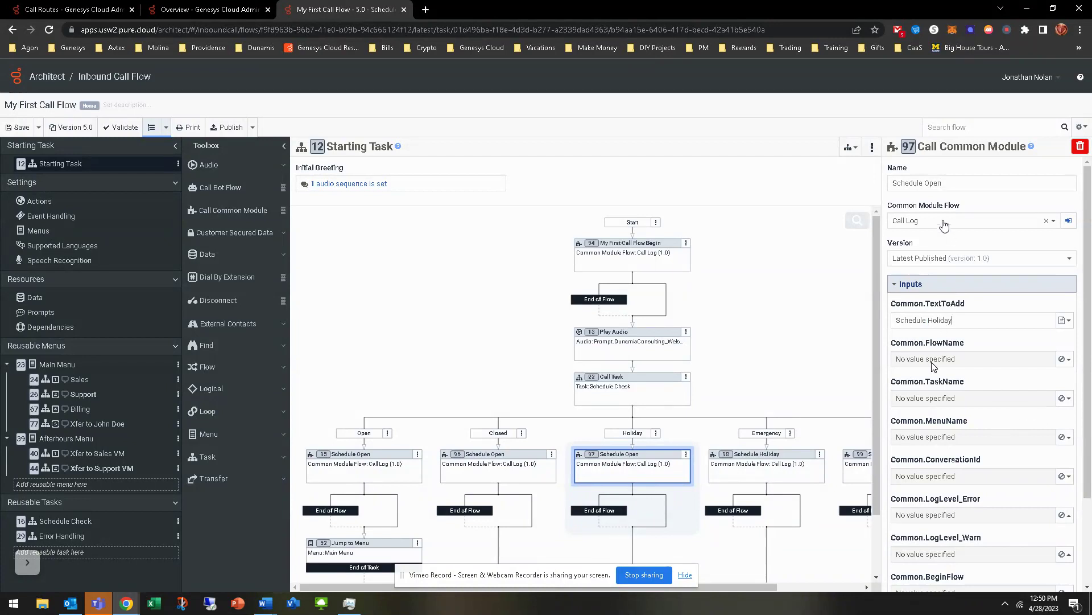
double_click(934, 183)
text(Holiday)
Copy 'Schedule Emergency' from the last module into the Emergency module's name and log text.
click(857, 465)
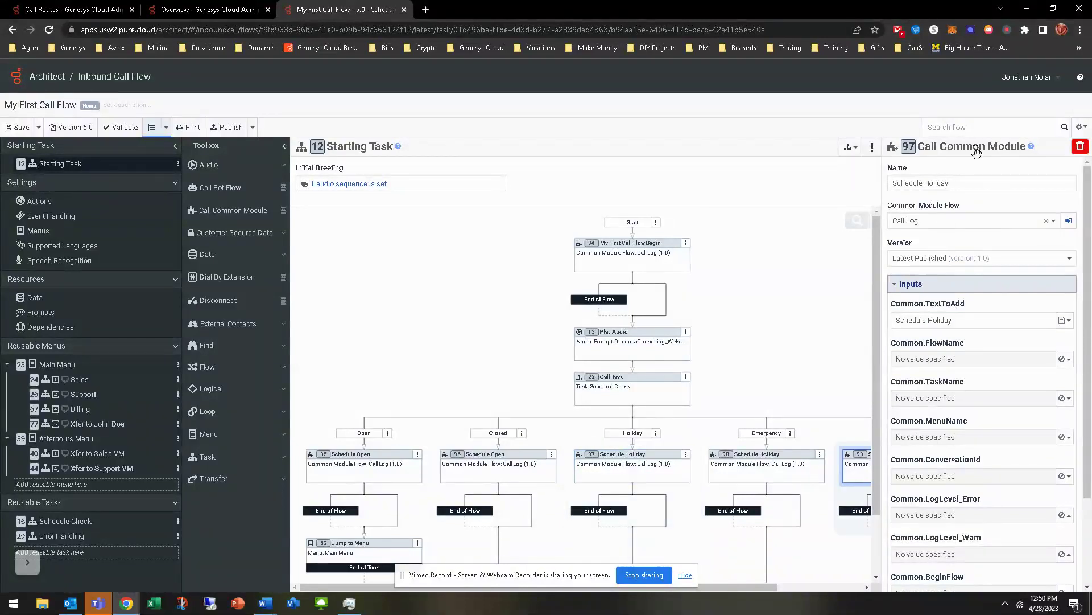
drag(976, 183, 825, 184)
key(ctrl+c)
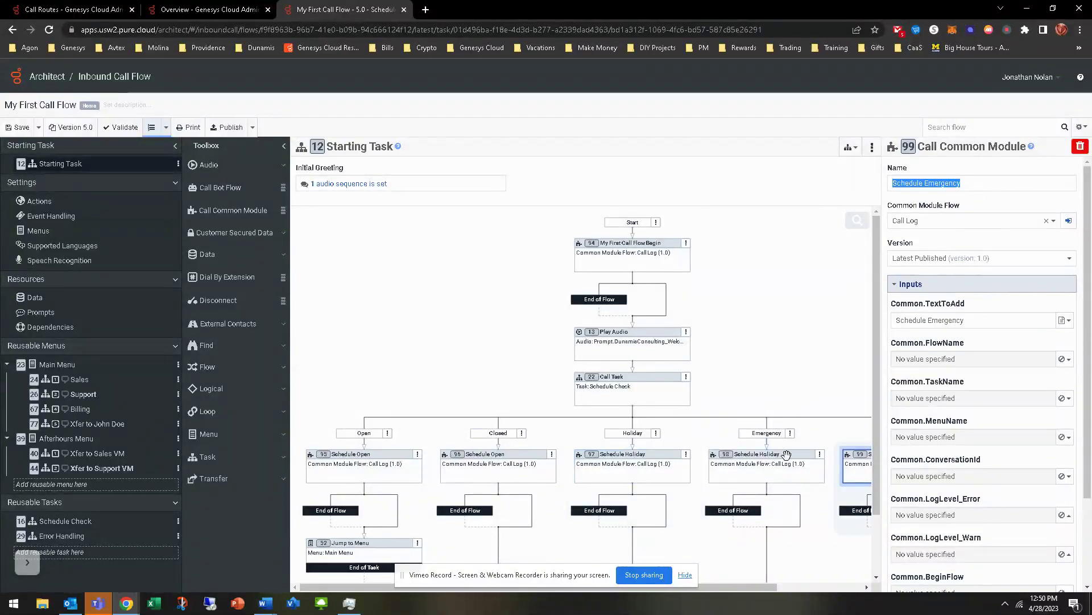
click(766, 466)
key(ctrl+a)
key(ctrl+v)
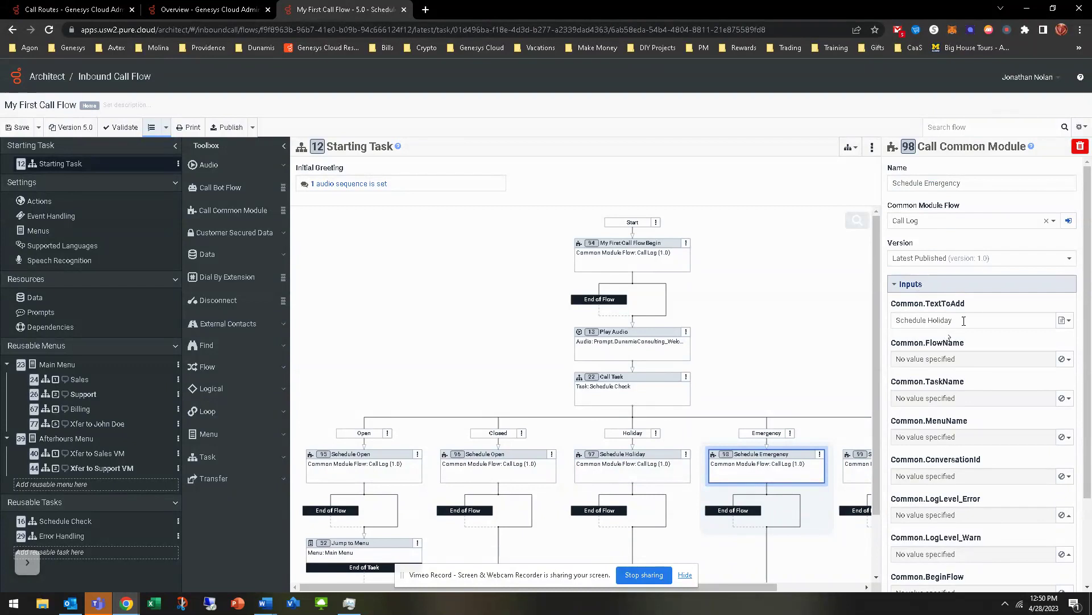
drag(964, 321, 800, 354)
key(ctrl+v)
Set the last module's name to 'Schedule Default' and its log text to 'Schedule Defult'.
click(853, 479)
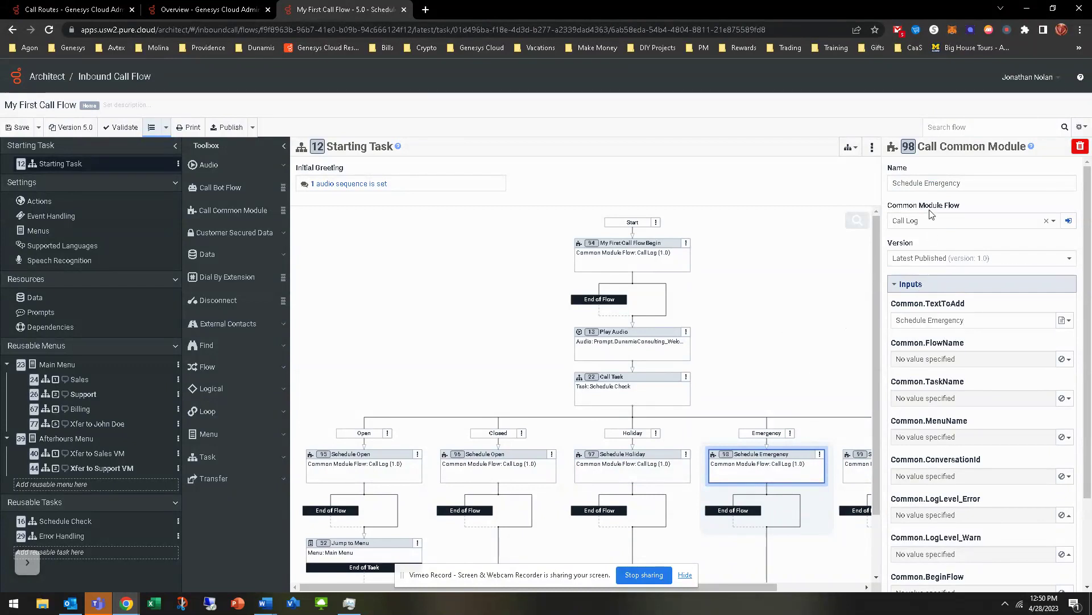
double_click(943, 182)
text(Default)
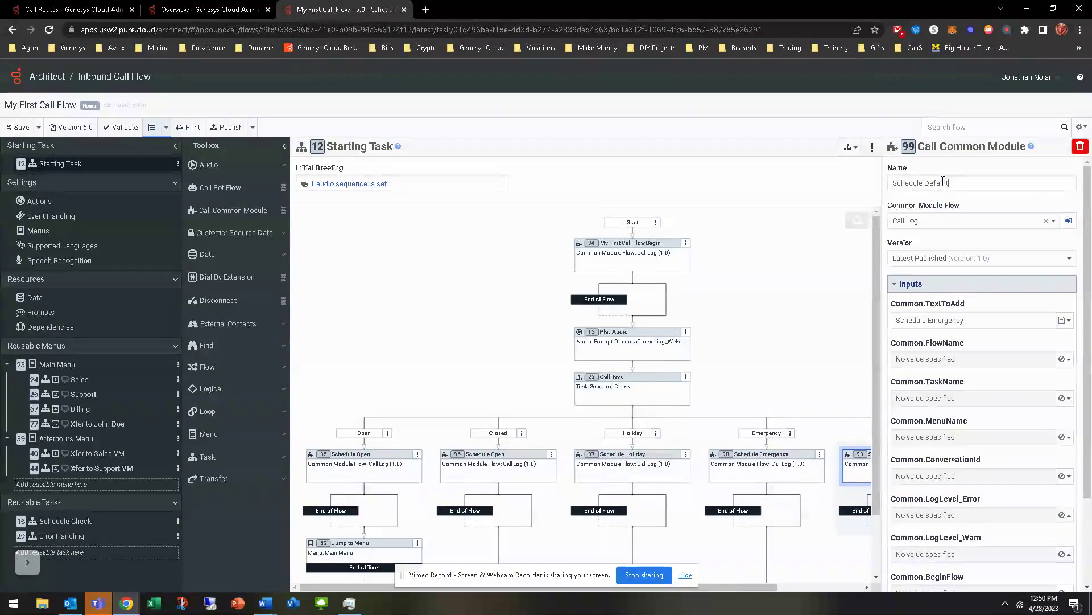
double_click(949, 319)
text(Defu)
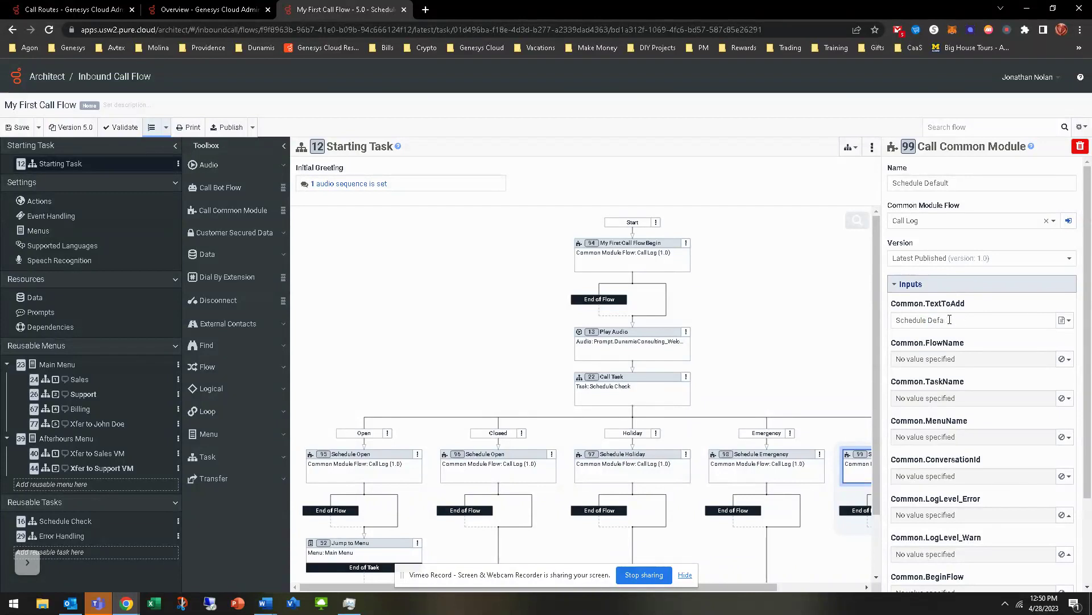
text(lt)
Change the Closed module's name and log text to 'Schedule Closed'.
click(472, 479)
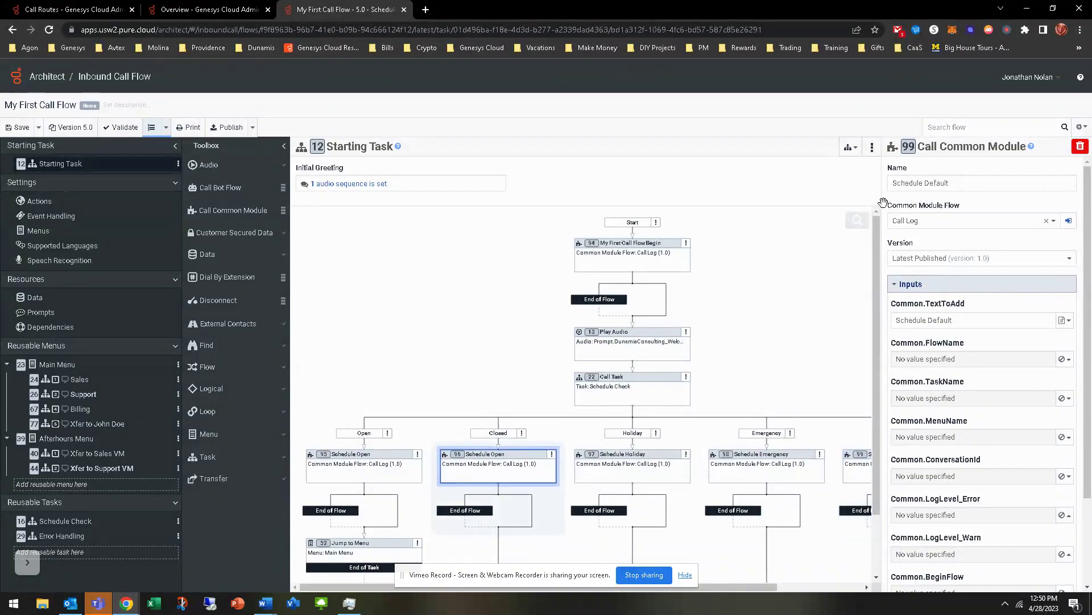
double_click(947, 182)
text(Closed)
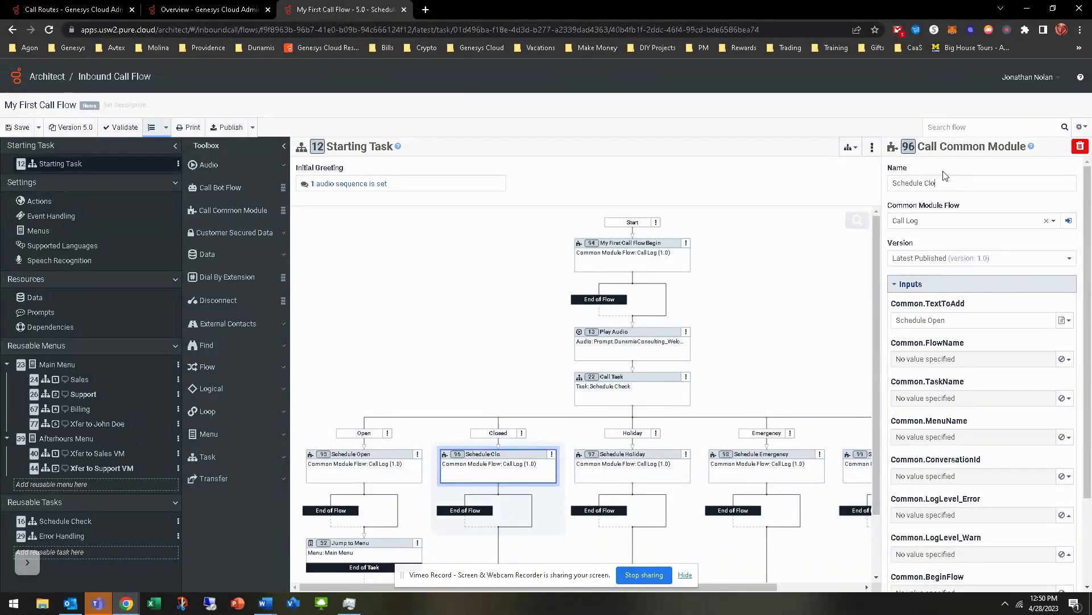
double_click(936, 319)
text(Closed)
scroll(349, 330, down, 1)
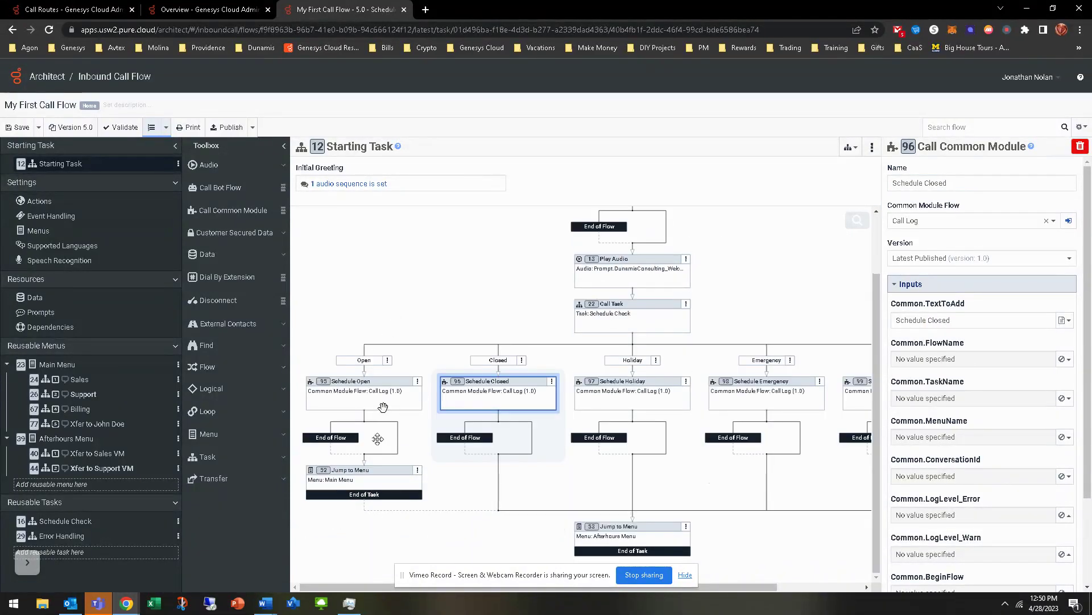
click(332, 391)
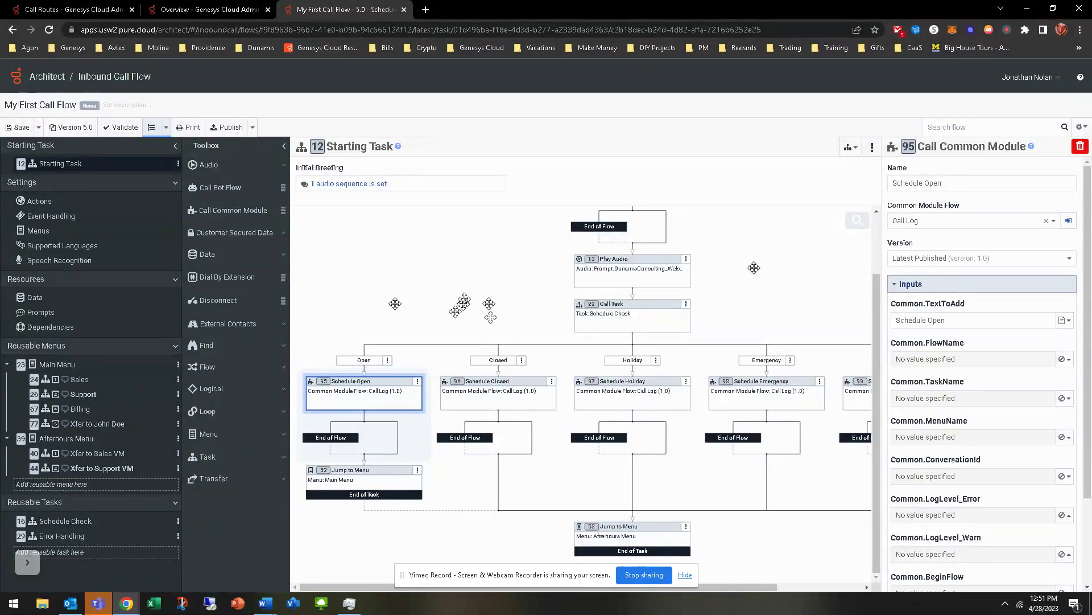
scroll(480, 370, up, 2)
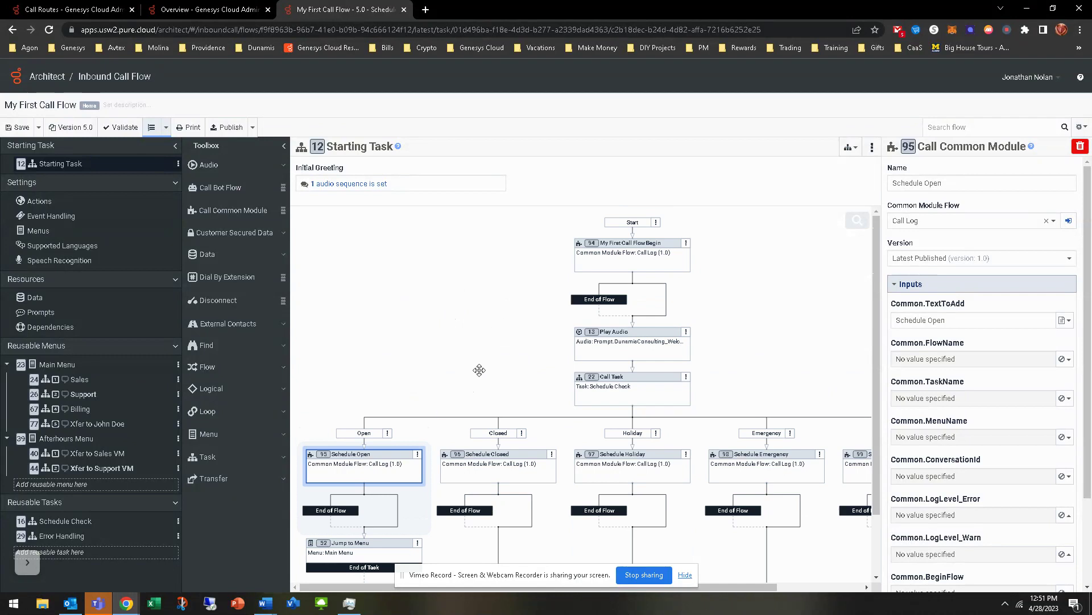
key(alt+Tab)
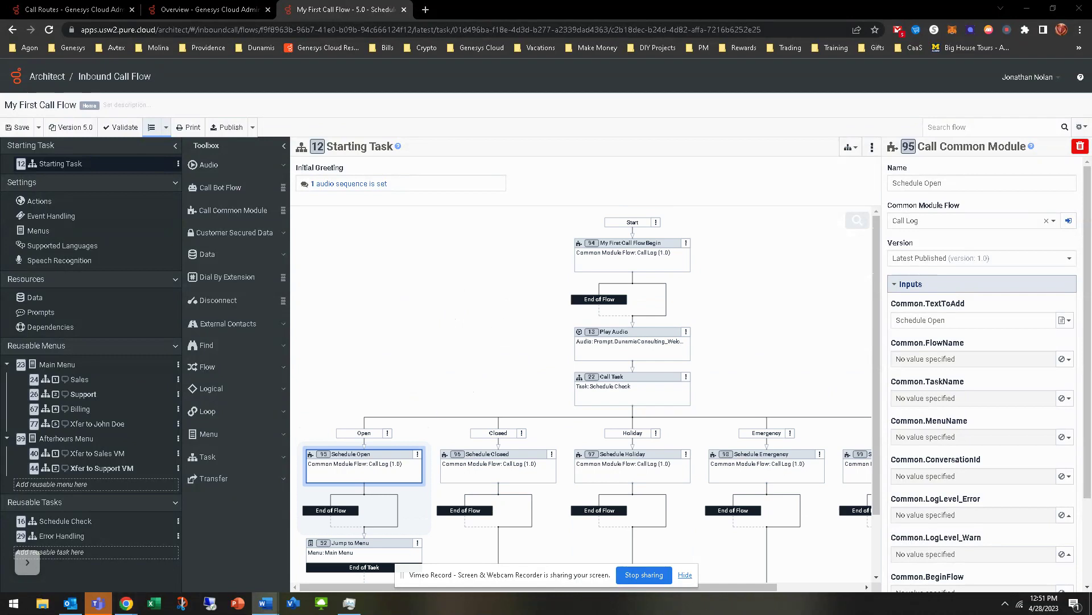